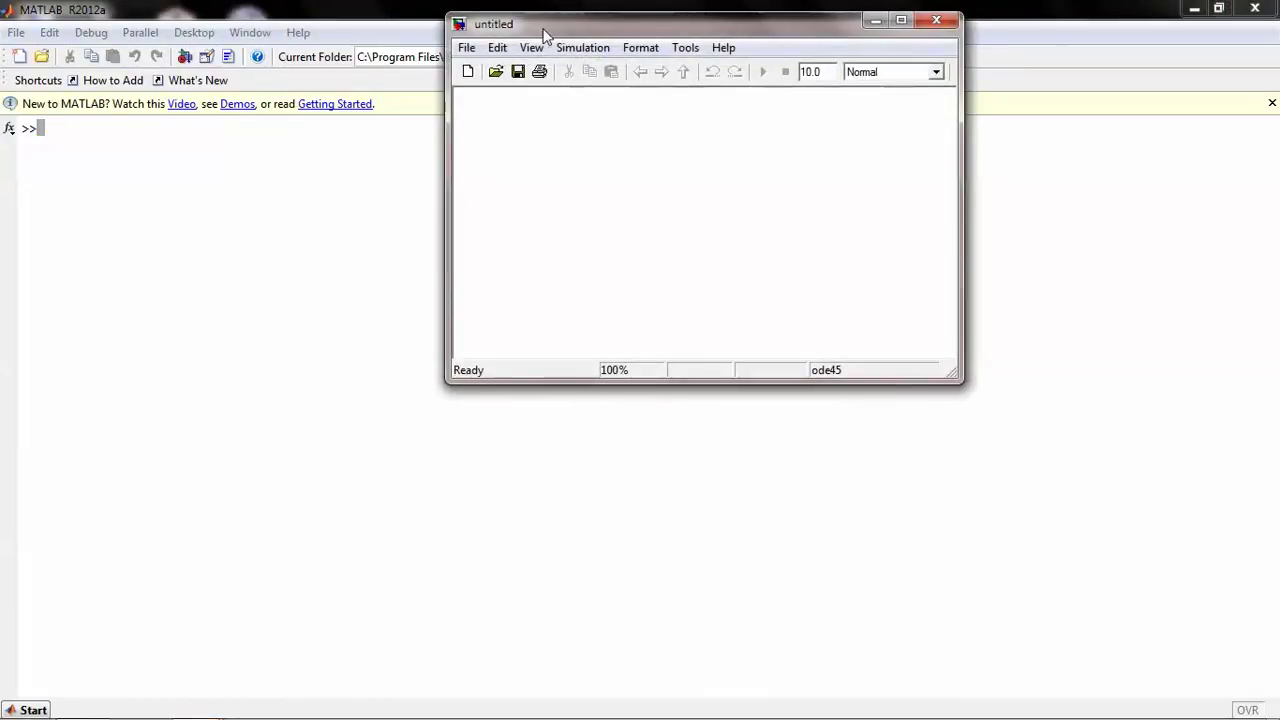
Maximise the new untitled Simulink model window to fill the screen
{"action": "double_click", "coordinate": [546, 28]}
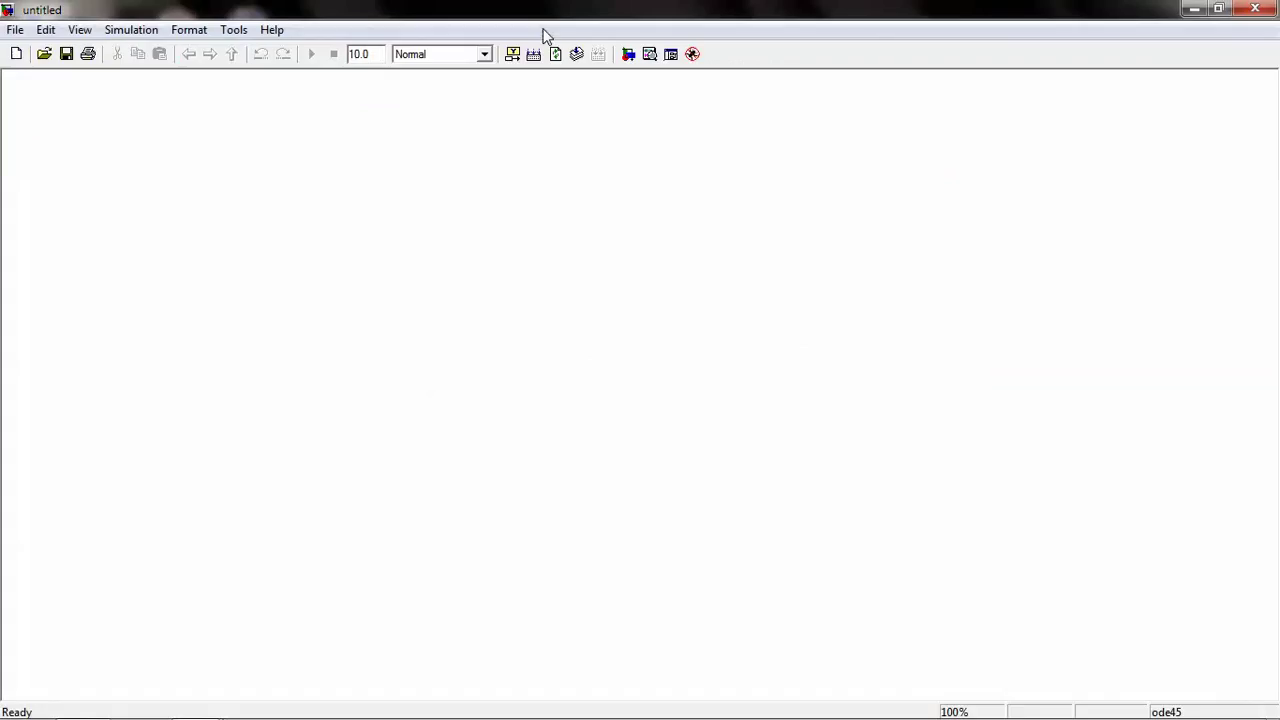
Drag a DC Voltage Source from Simscape > SimPowerSystems > Electrical Sources onto the canvas
{"action": "left_click", "coordinate": [628, 56]}
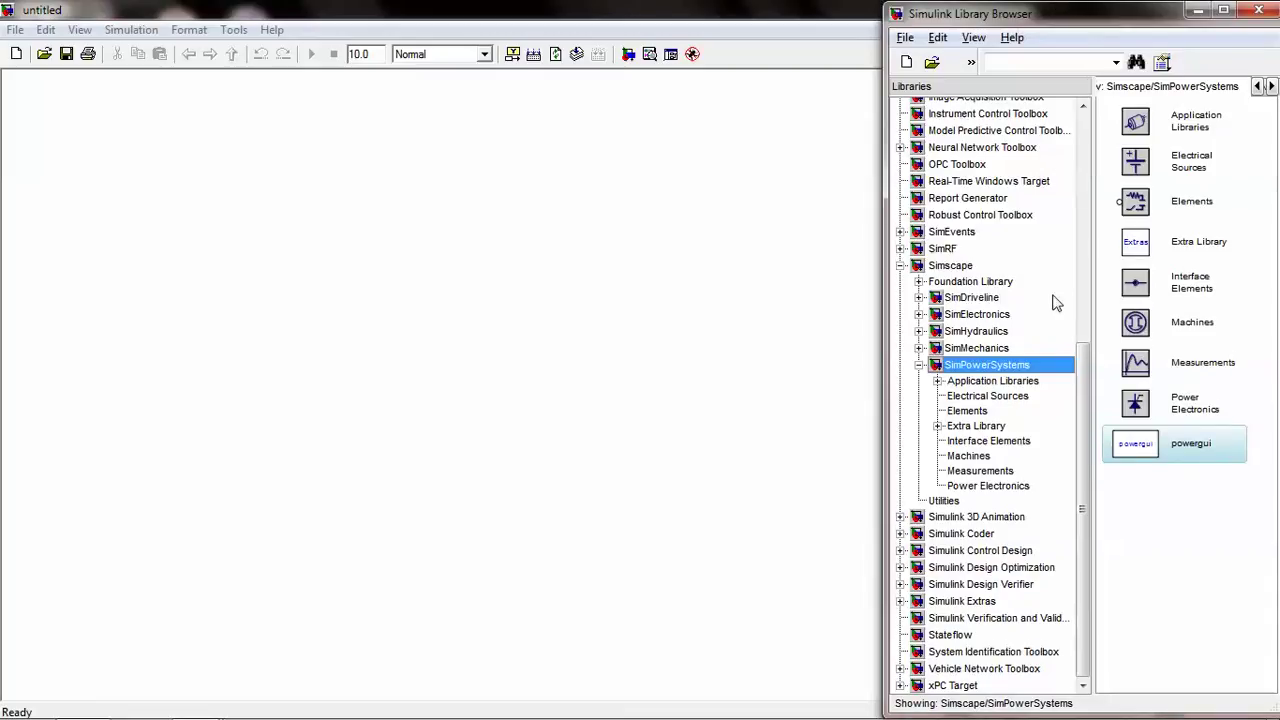
{"action": "left_click_drag", "start_coordinate": [1080, 367], "coordinate": [1090, 127]}
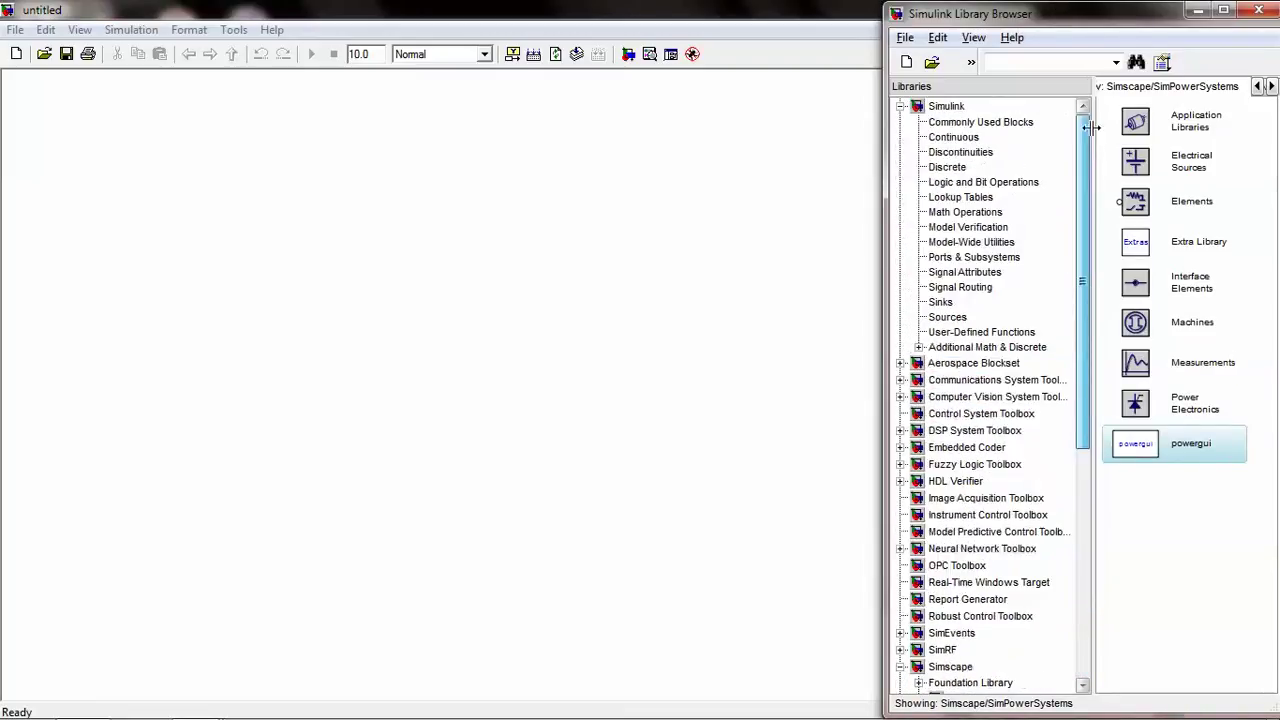
{"action": "left_click", "coordinate": [983, 122]}
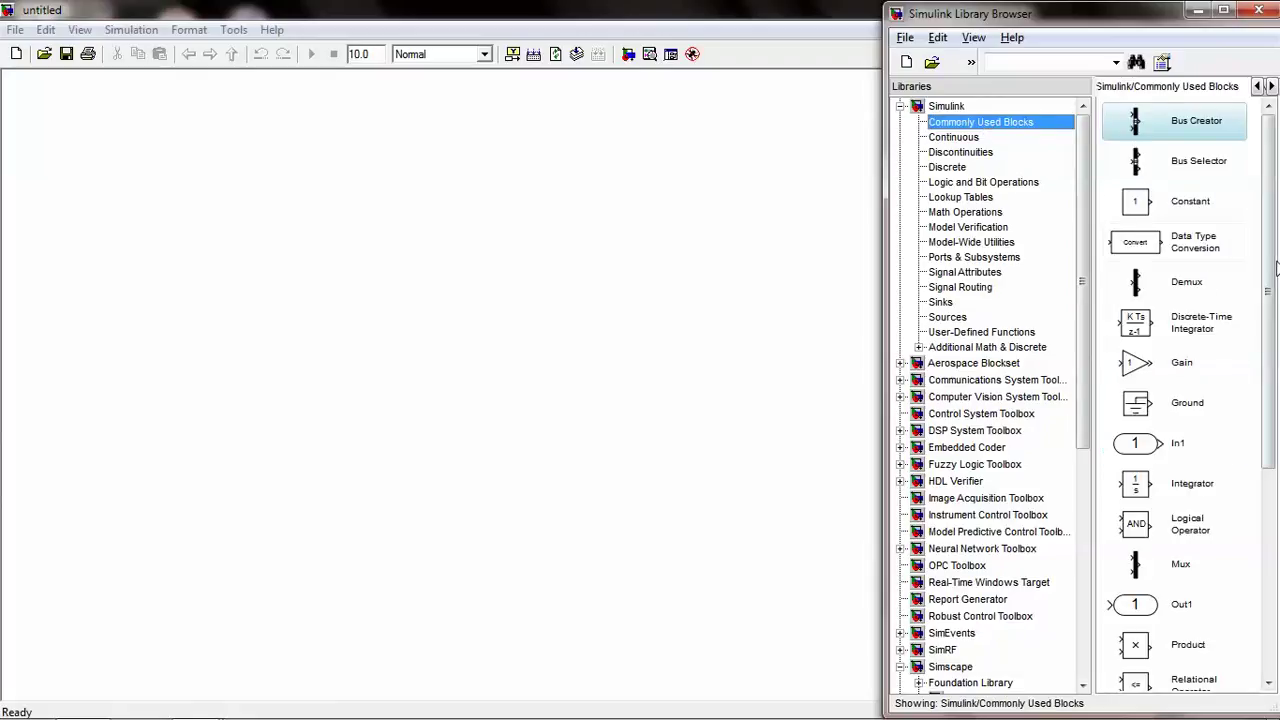
{"action": "left_click", "coordinate": [948, 317]}
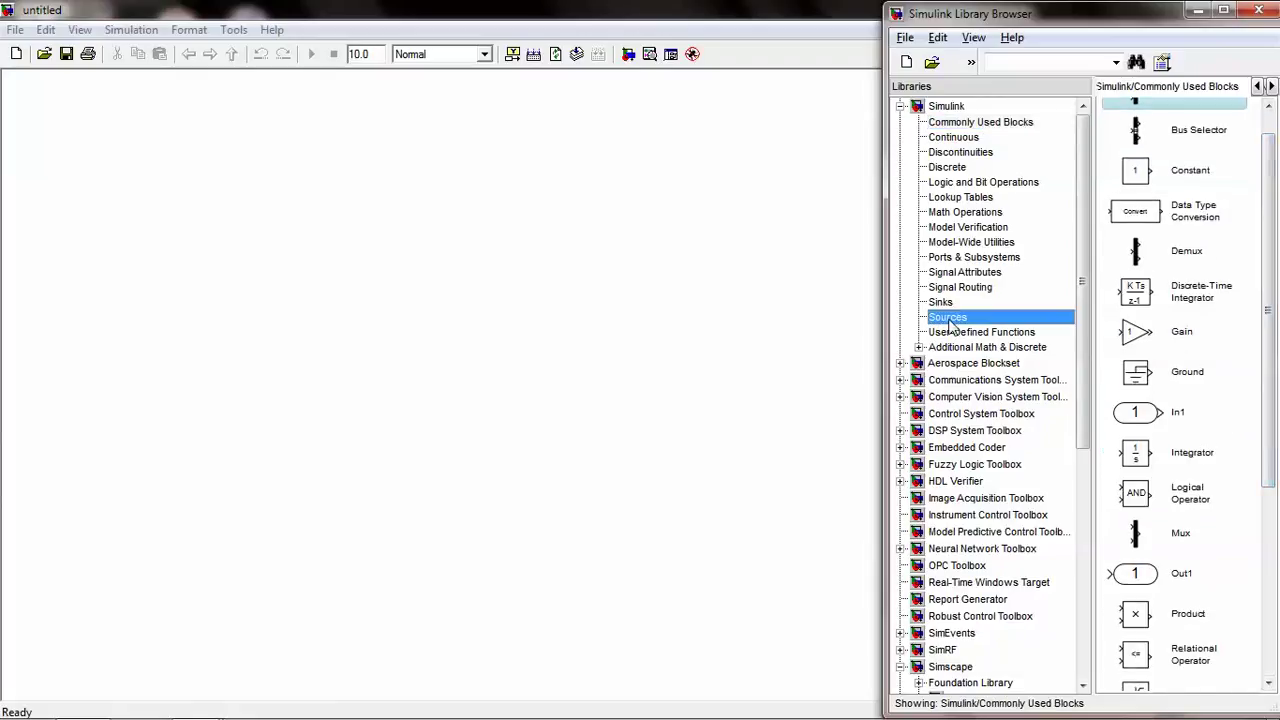
{"action": "left_click_drag", "start_coordinate": [1085, 280], "coordinate": [1080, 510]}
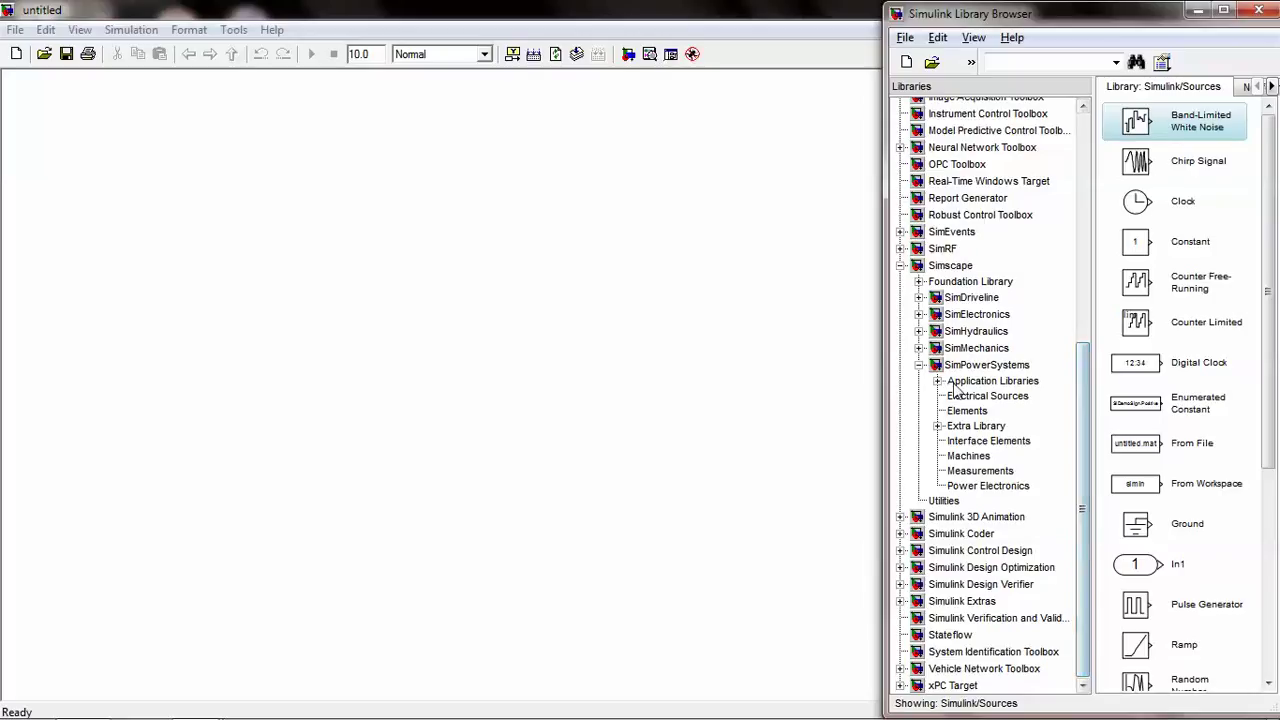
{"action": "left_click", "coordinate": [945, 266]}
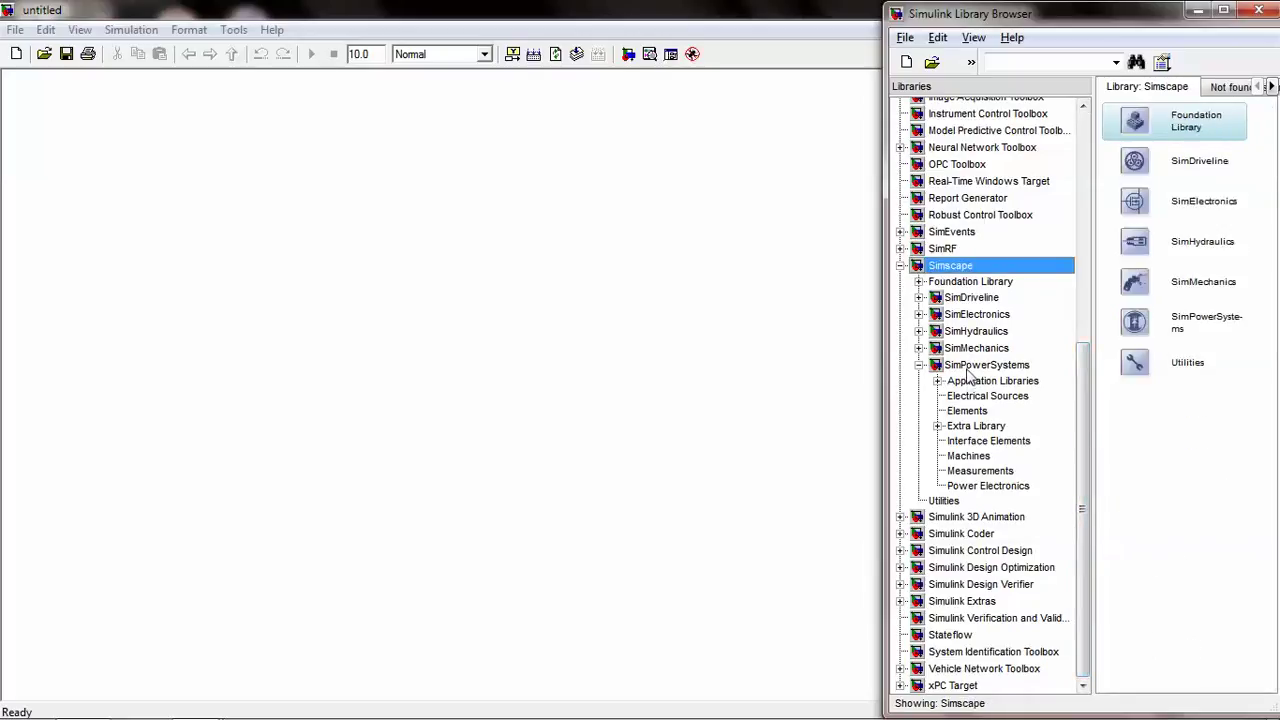
{"action": "left_click", "coordinate": [967, 368]}
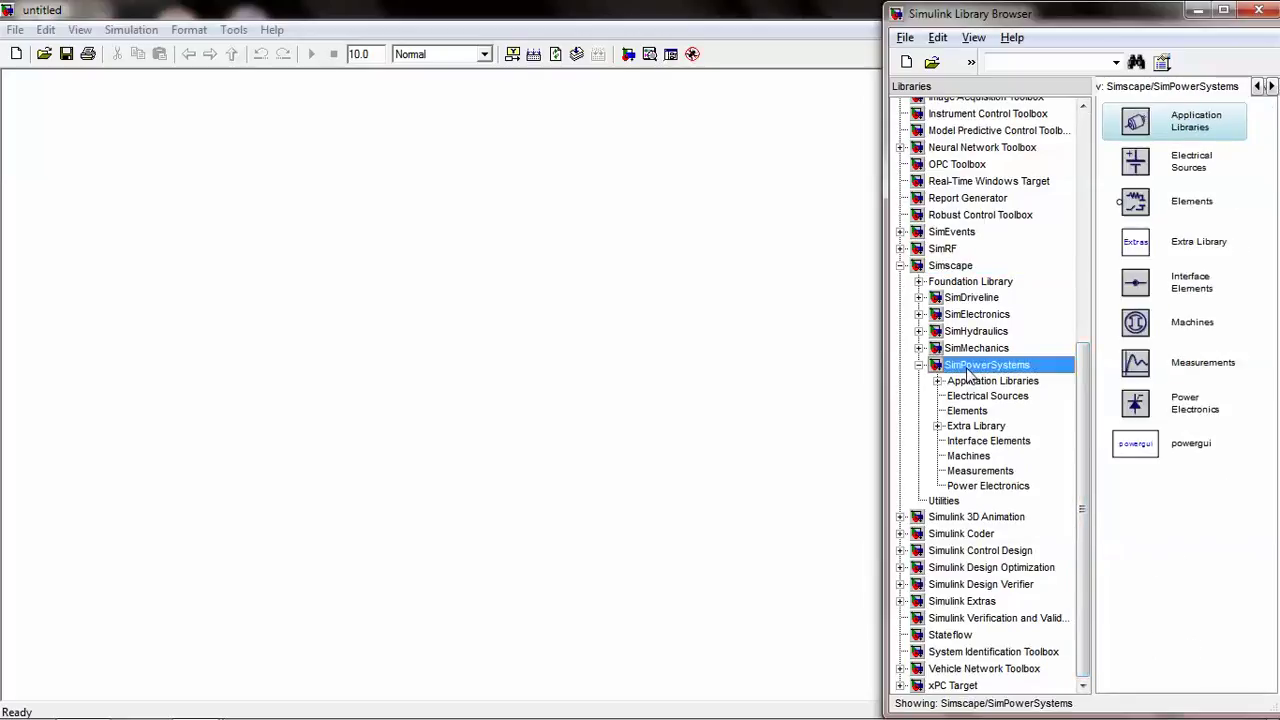
{"action": "left_click", "coordinate": [970, 397]}
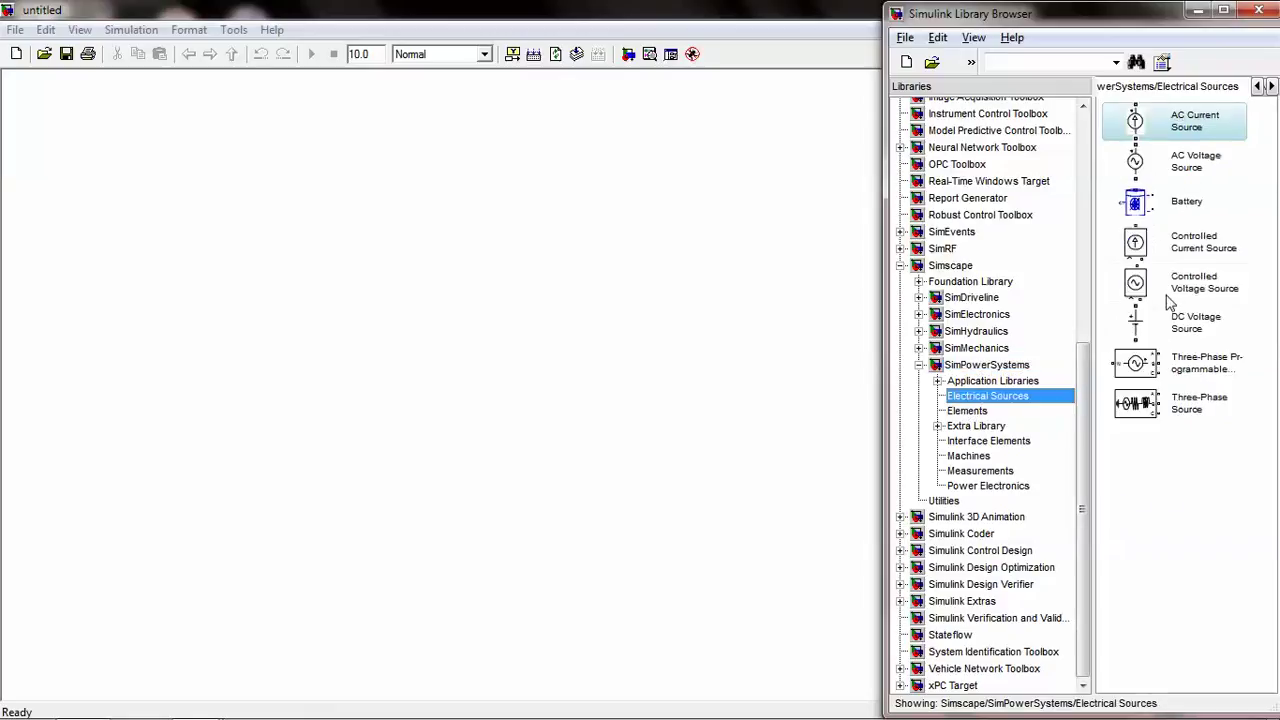
{"action": "left_click_drag", "start_coordinate": [1180, 328], "coordinate": [268, 322]}
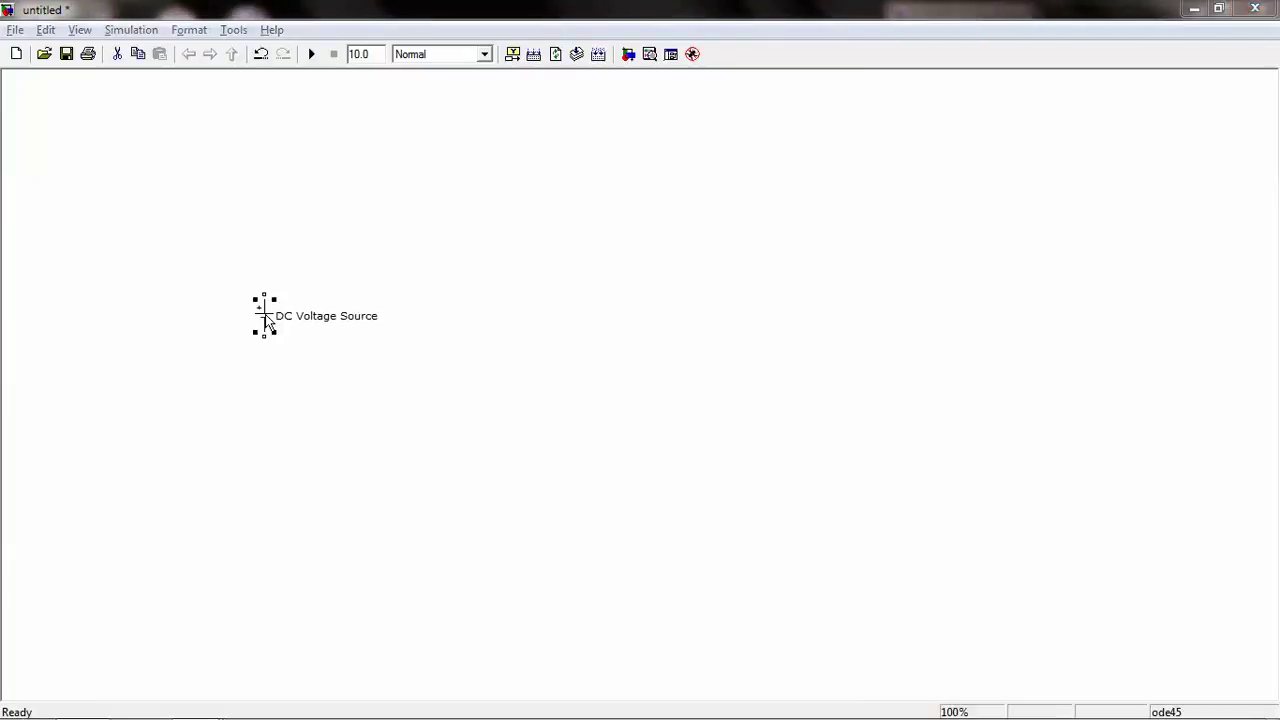
Change the DC Voltage Source amplitude from 100 V to 200 V and apply it
{"action": "double_click", "coordinate": [268, 322]}
{"action": "left_click_drag", "start_coordinate": [579, 246], "coordinate": [585, 194]}
{"action": "double_click", "coordinate": [493, 316]}
{"action": "left_click", "coordinate": [497, 316]}
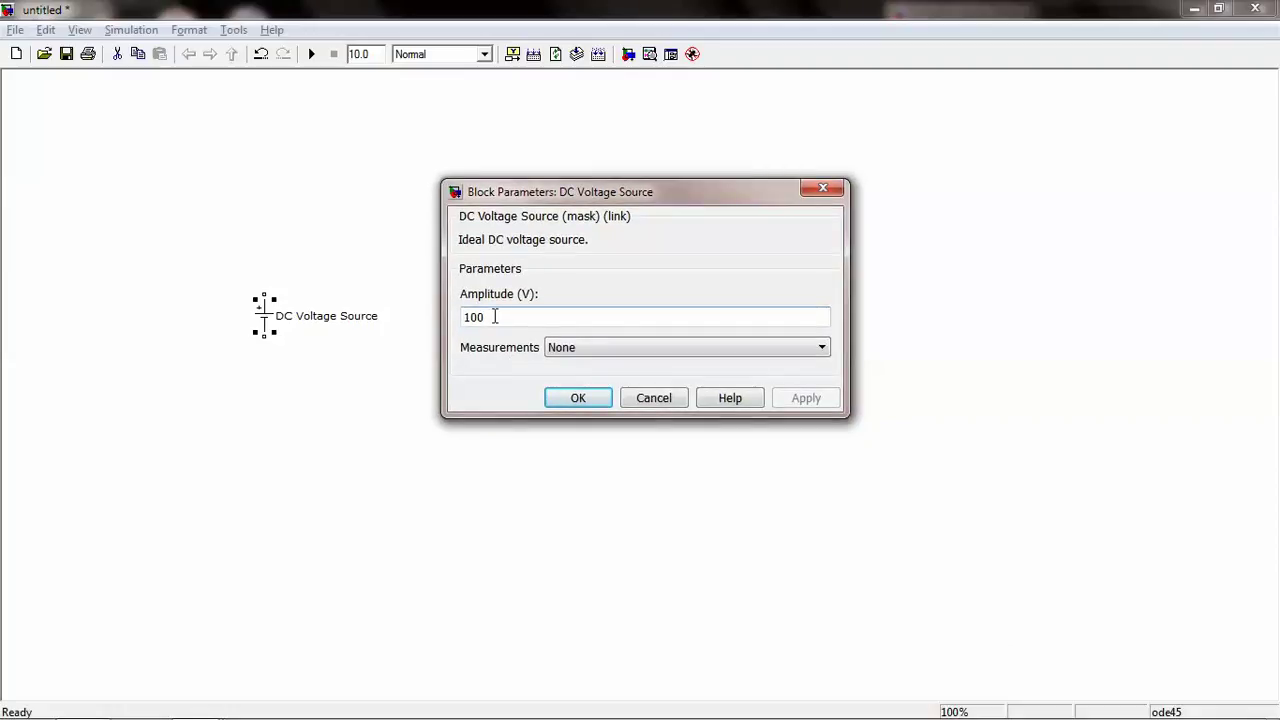
{"action": "double_click", "coordinate": [503, 316]}
{"action": "type", "text": "2"}
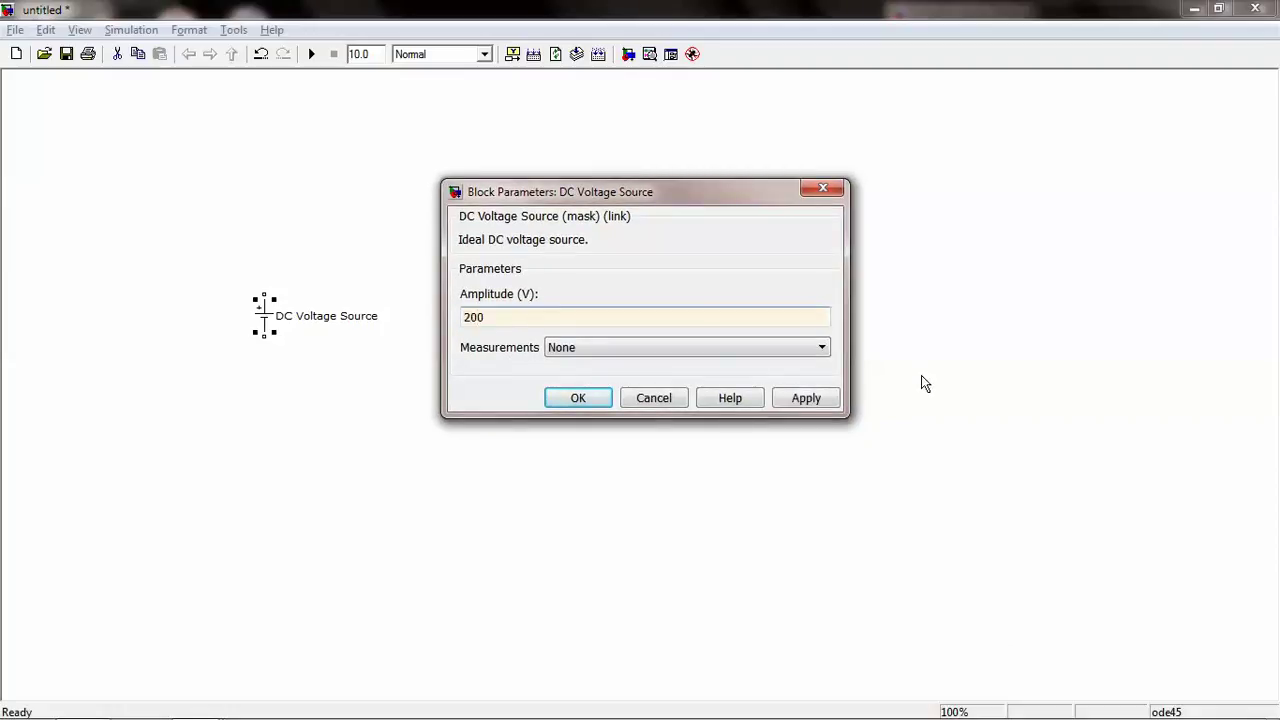
{"action": "left_click", "coordinate": [818, 399]}
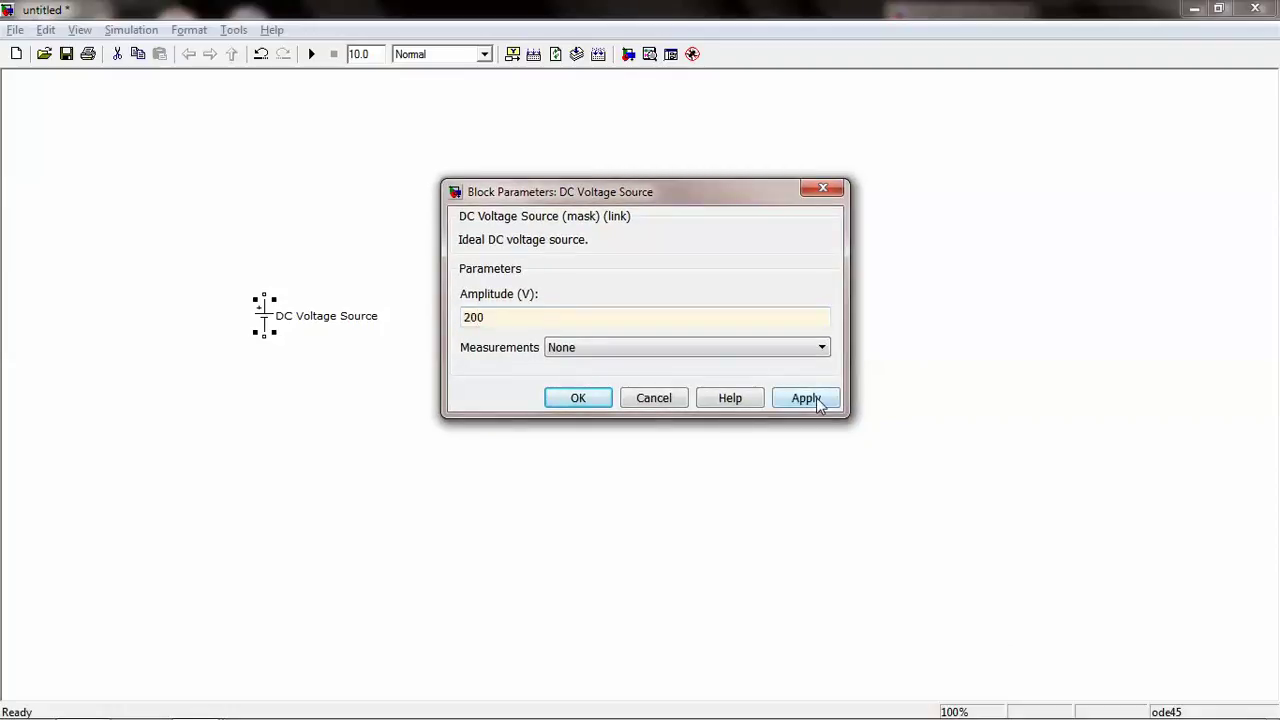
{"action": "left_click", "coordinate": [575, 398]}
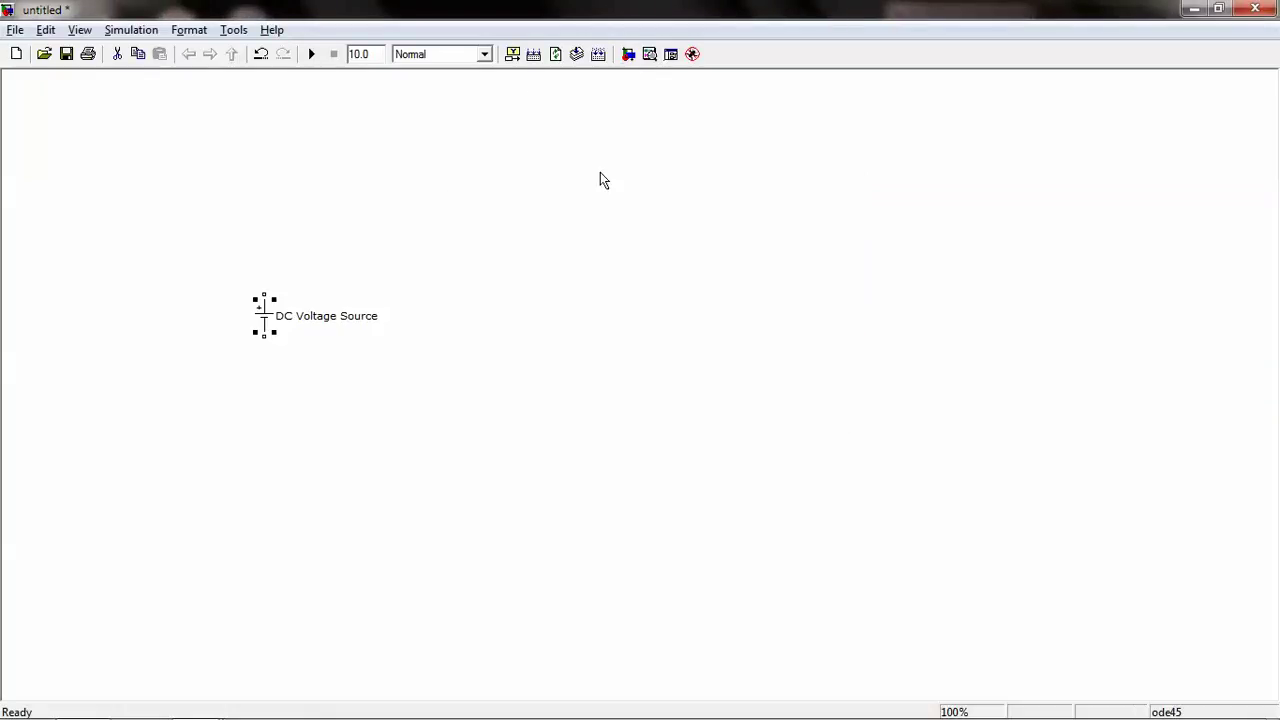
{"action": "key", "text": "alt+Tab"}
{"action": "key", "text": "alt+Tab"}
{"action": "key", "text": "alt+Tab"}
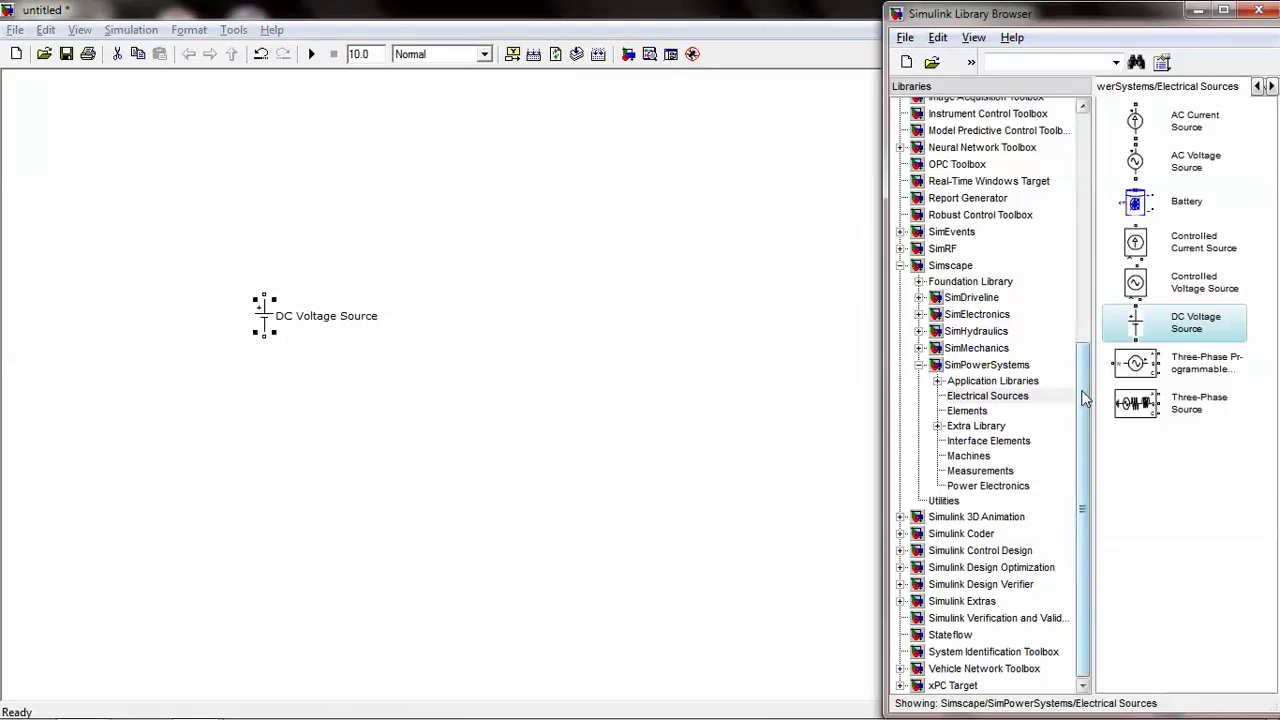
Place a Series RLC Branch from SimPowerSystems Elements above the voltage source
{"action": "left_click", "coordinate": [966, 410]}
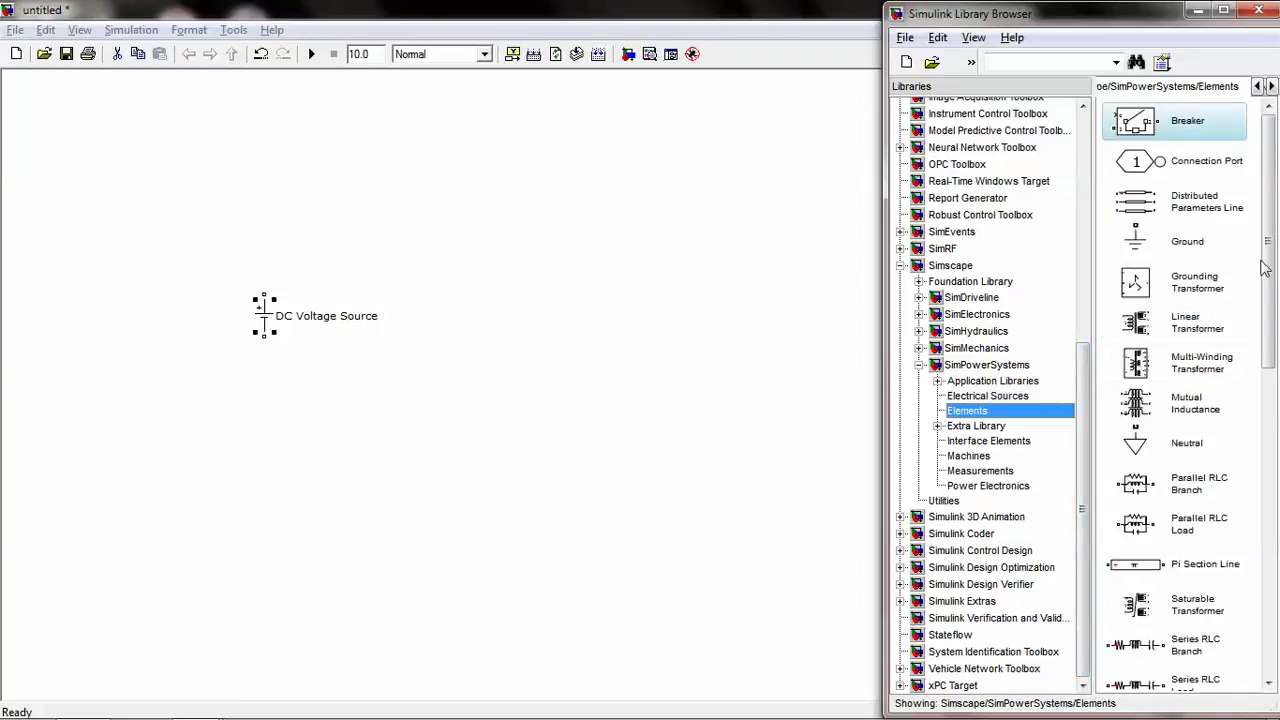
{"action": "left_click_drag", "start_coordinate": [1266, 272], "coordinate": [1268, 380]}
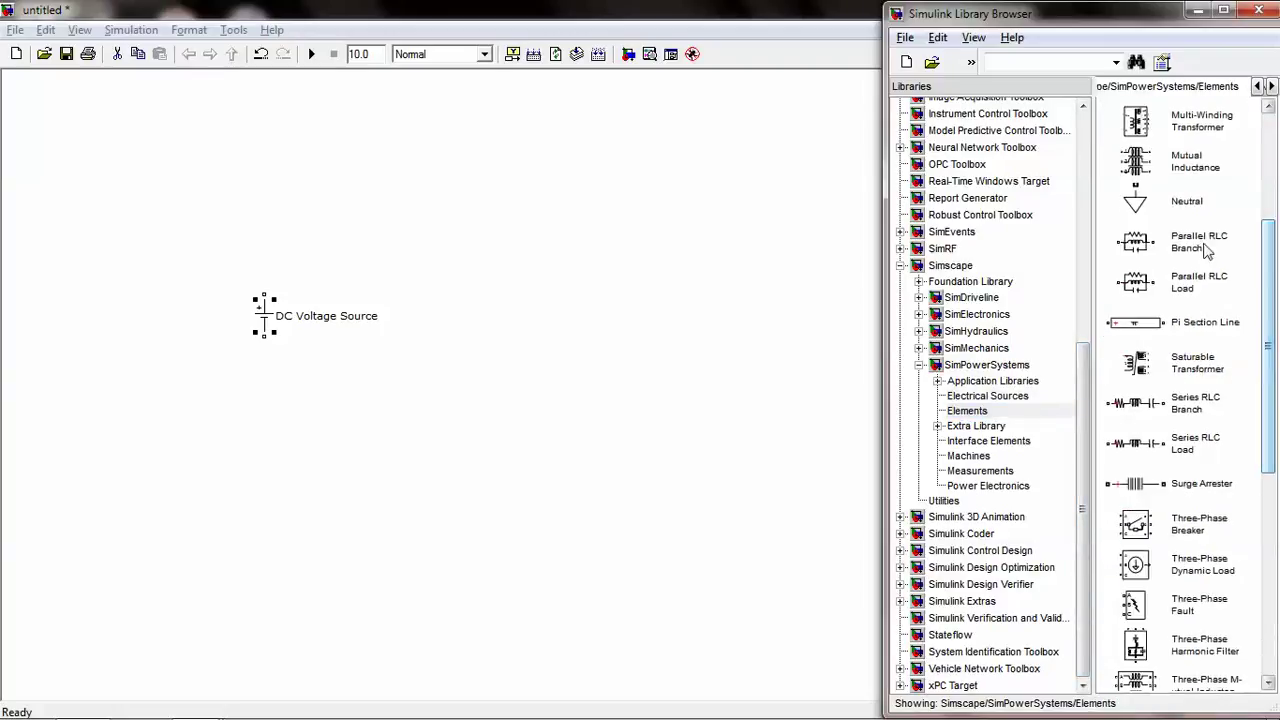
{"action": "left_click", "coordinate": [1183, 405]}
{"action": "left_click_drag", "start_coordinate": [1183, 405], "coordinate": [467, 195]}
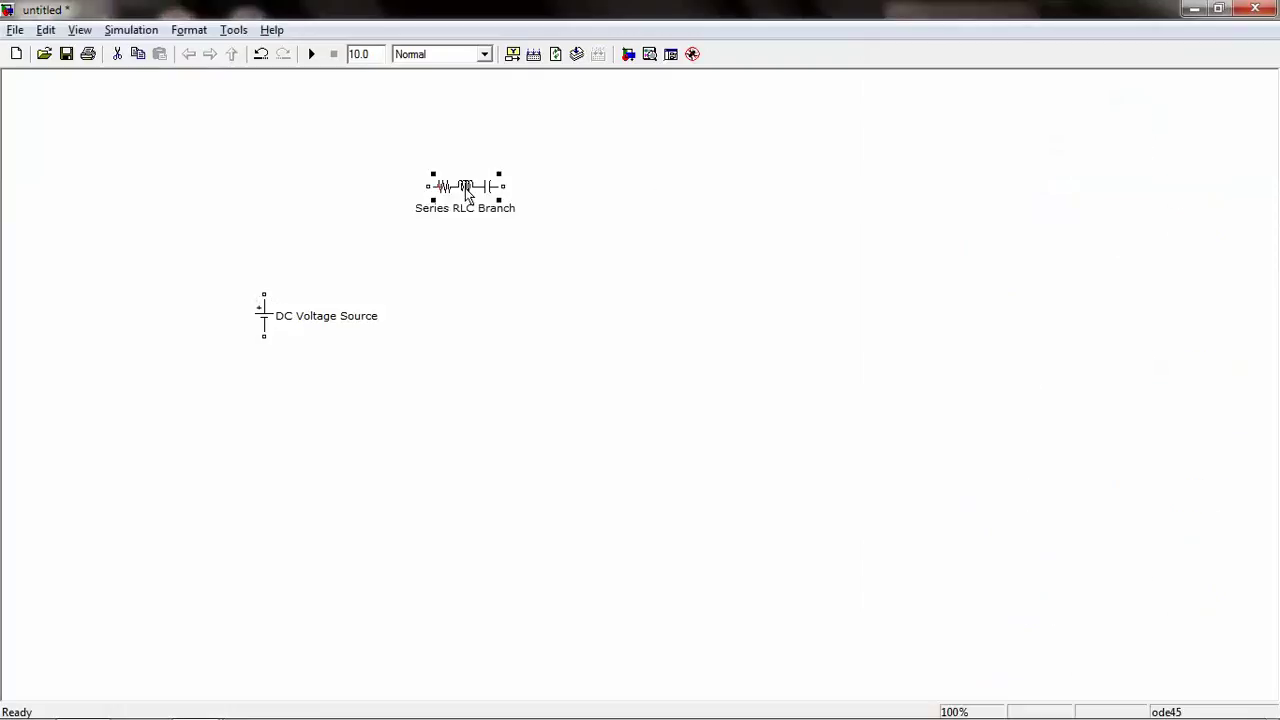
{"action": "key", "text": "alt+Tab"}
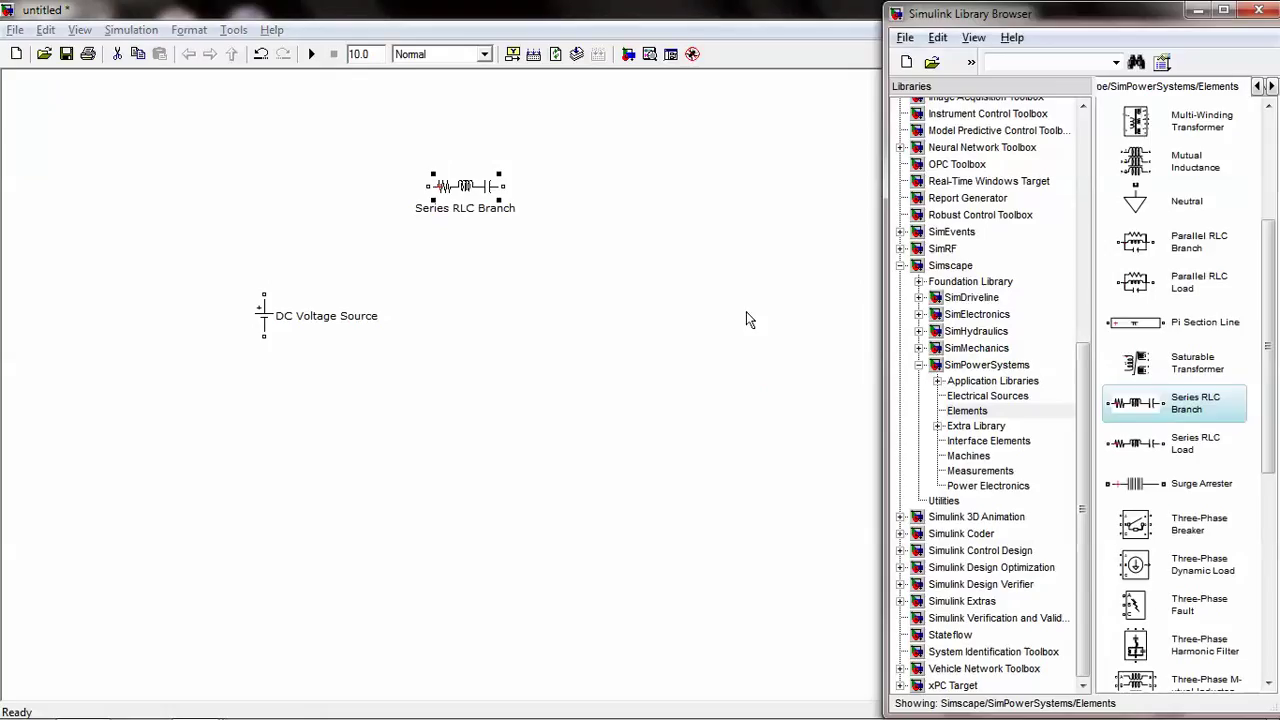
Place a Current Measurement block from Measurements to the right of the RLC branch
{"action": "left_click", "coordinate": [978, 471]}
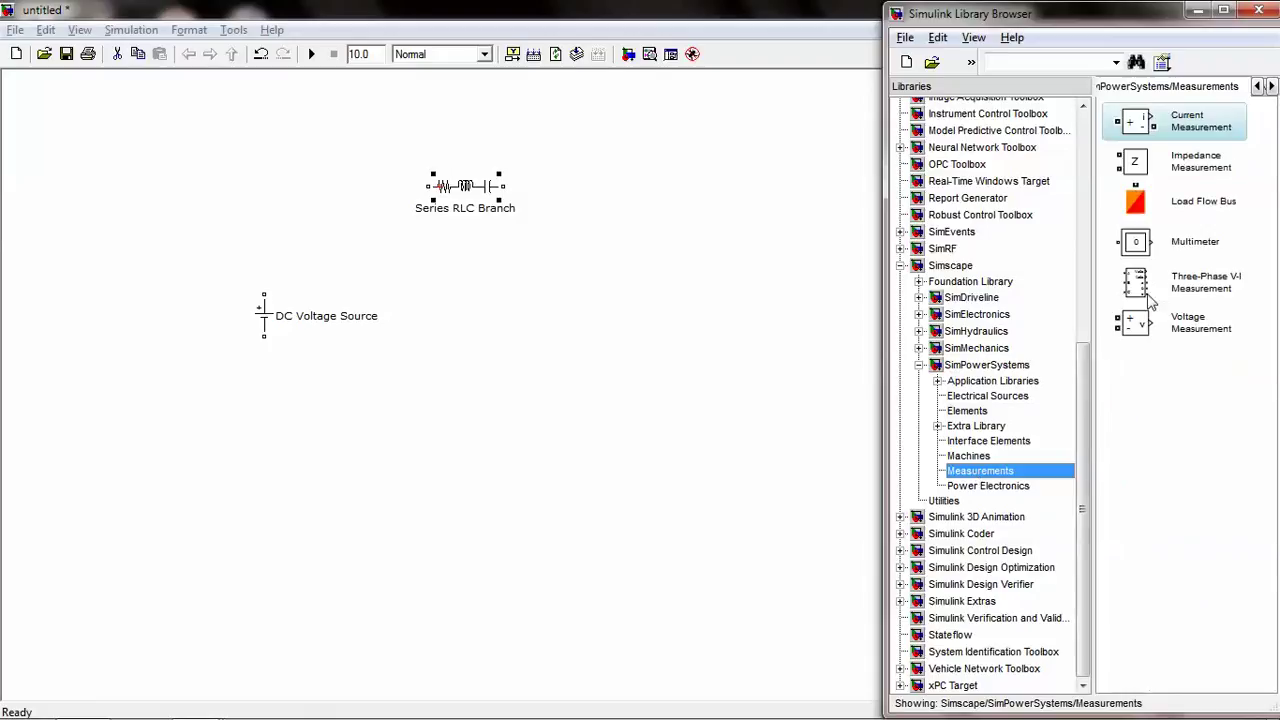
{"action": "left_click_drag", "start_coordinate": [1160, 118], "coordinate": [672, 160]}
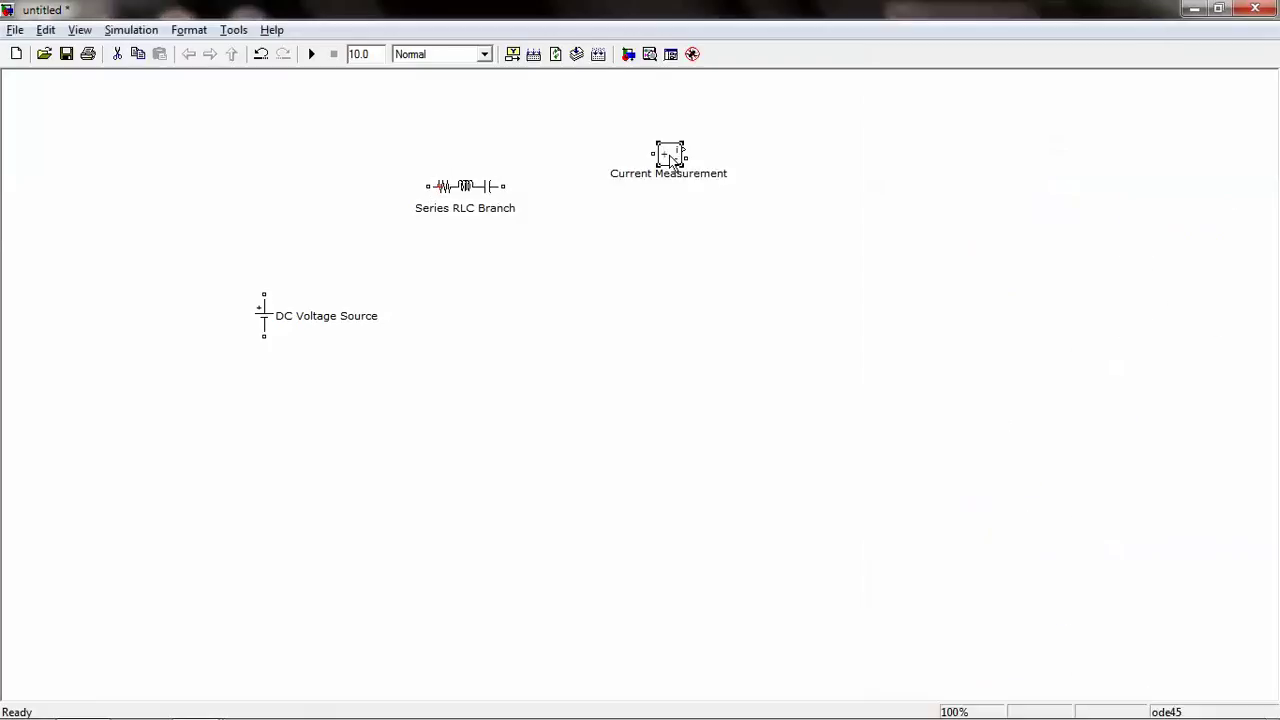
{"action": "key", "text": "alt+Tab"}
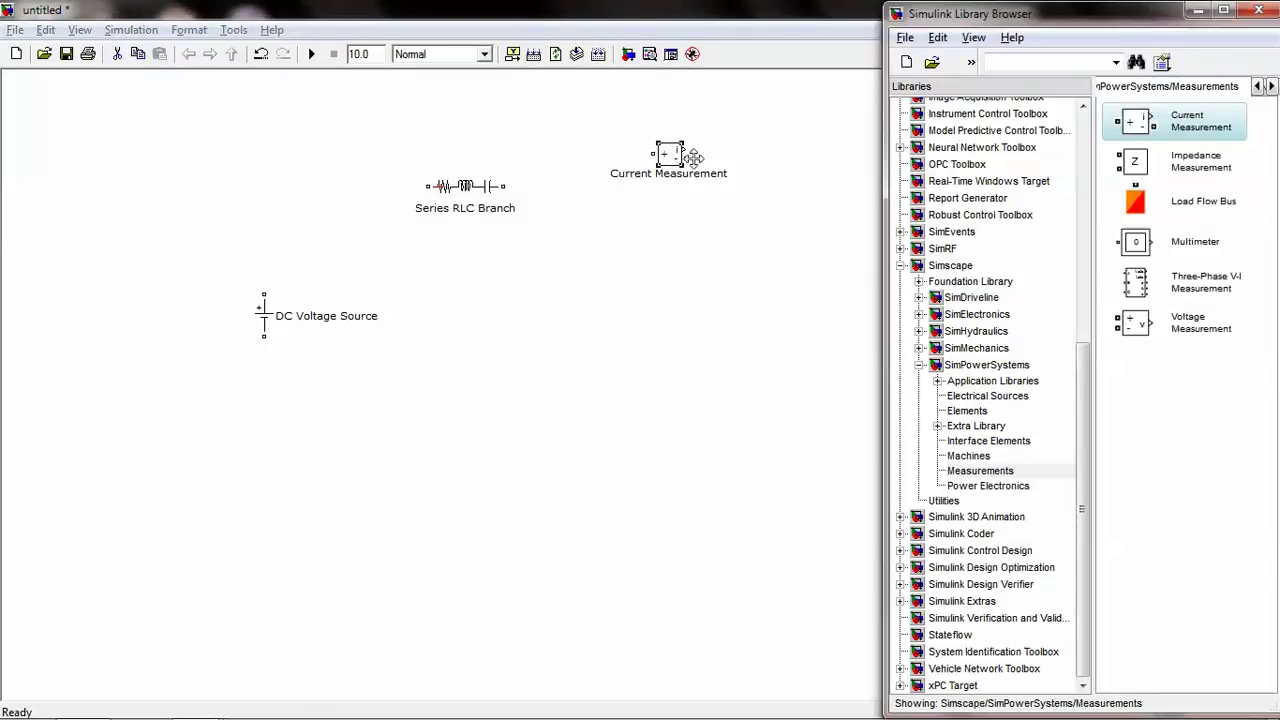
{"action": "left_click_drag", "start_coordinate": [1082, 483], "coordinate": [1090, 235]}
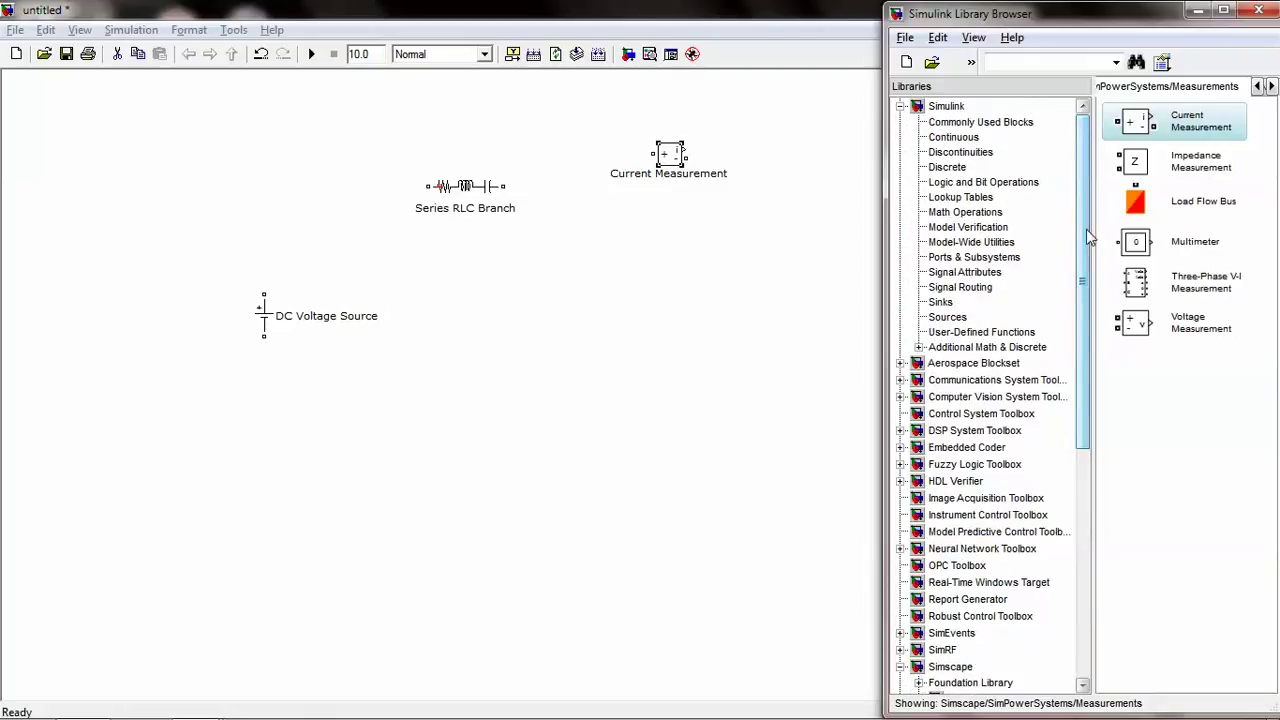
Drag a Display block from Simulink > Sinks onto the model below the Current Measurement
{"action": "left_click", "coordinate": [954, 124]}
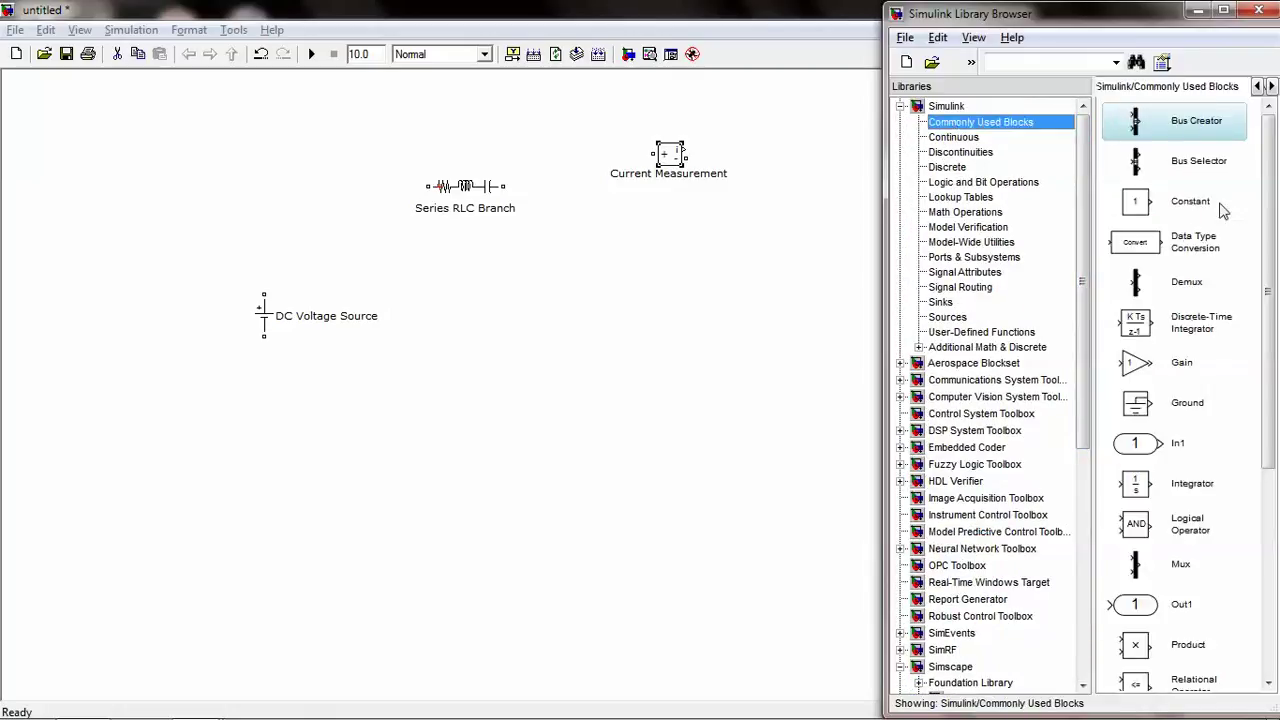
{"action": "left_click_drag", "start_coordinate": [1276, 300], "coordinate": [1270, 543]}
{"action": "scroll", "coordinate": [1270, 543], "scroll_direction": "up", "scroll_amount": 5}
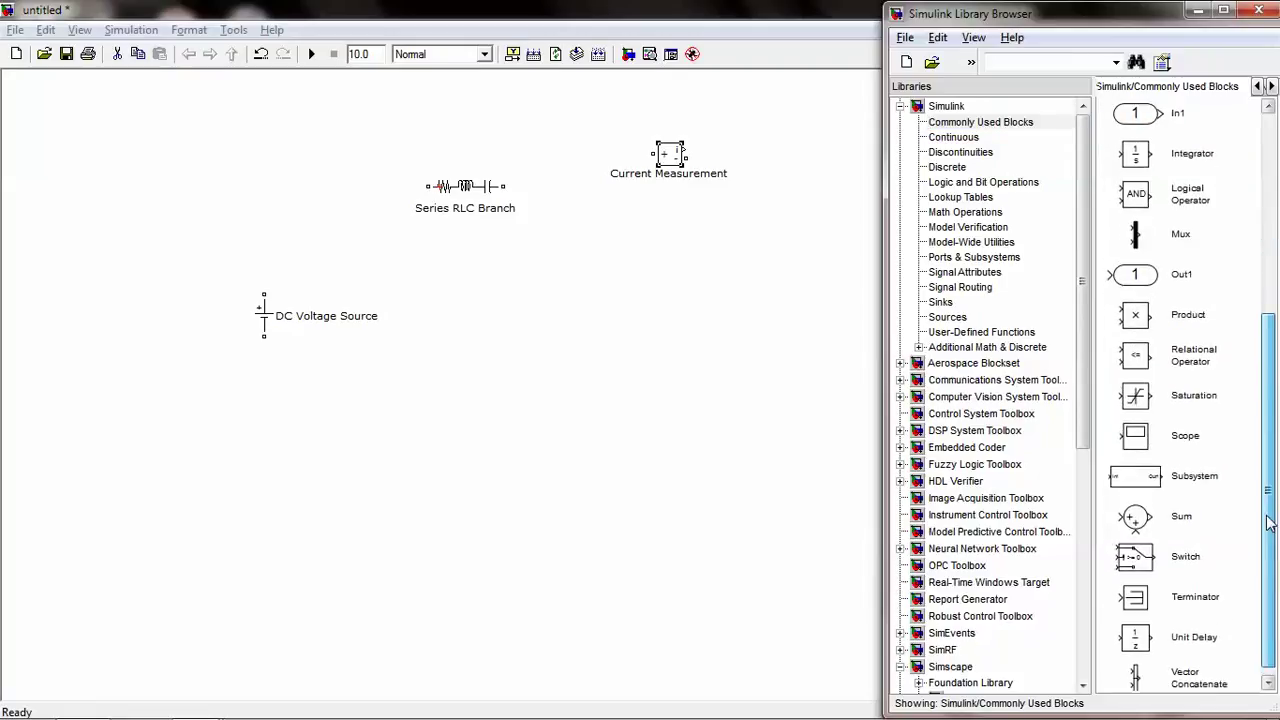
{"action": "left_click", "coordinate": [940, 302]}
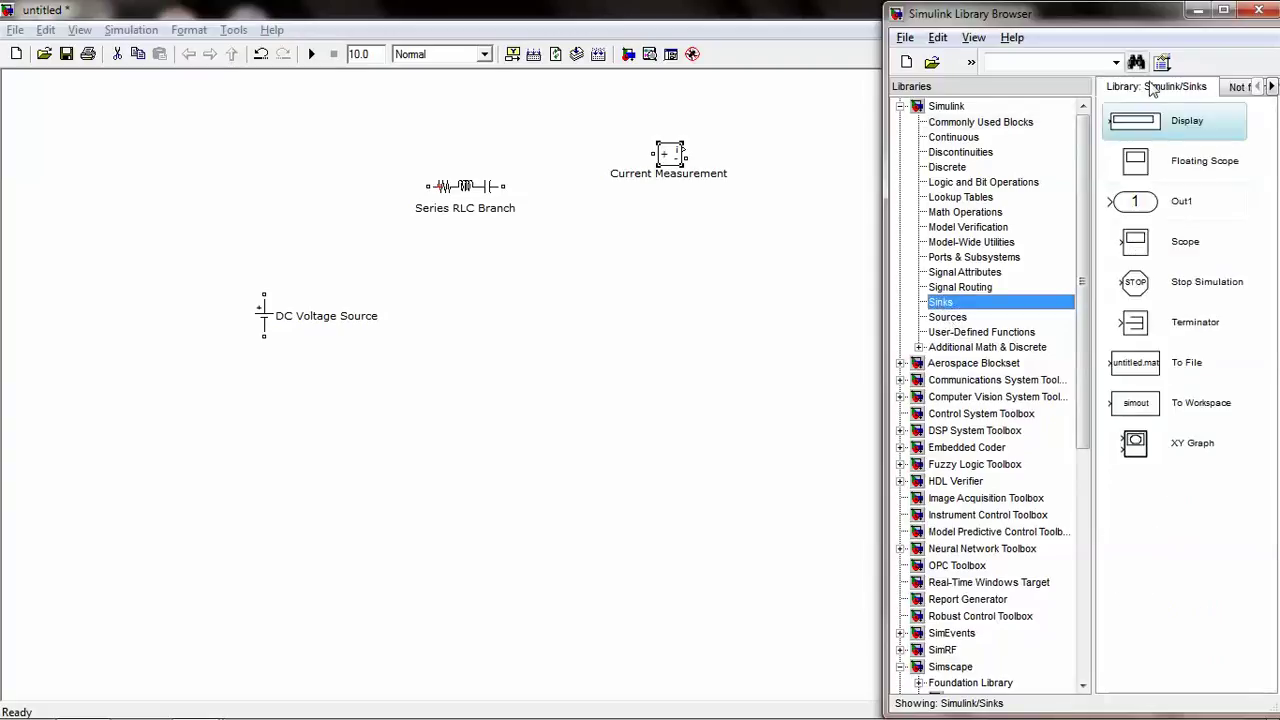
{"action": "left_click", "coordinate": [1155, 121]}
{"action": "left_click_drag", "start_coordinate": [1155, 121], "coordinate": [757, 243]}
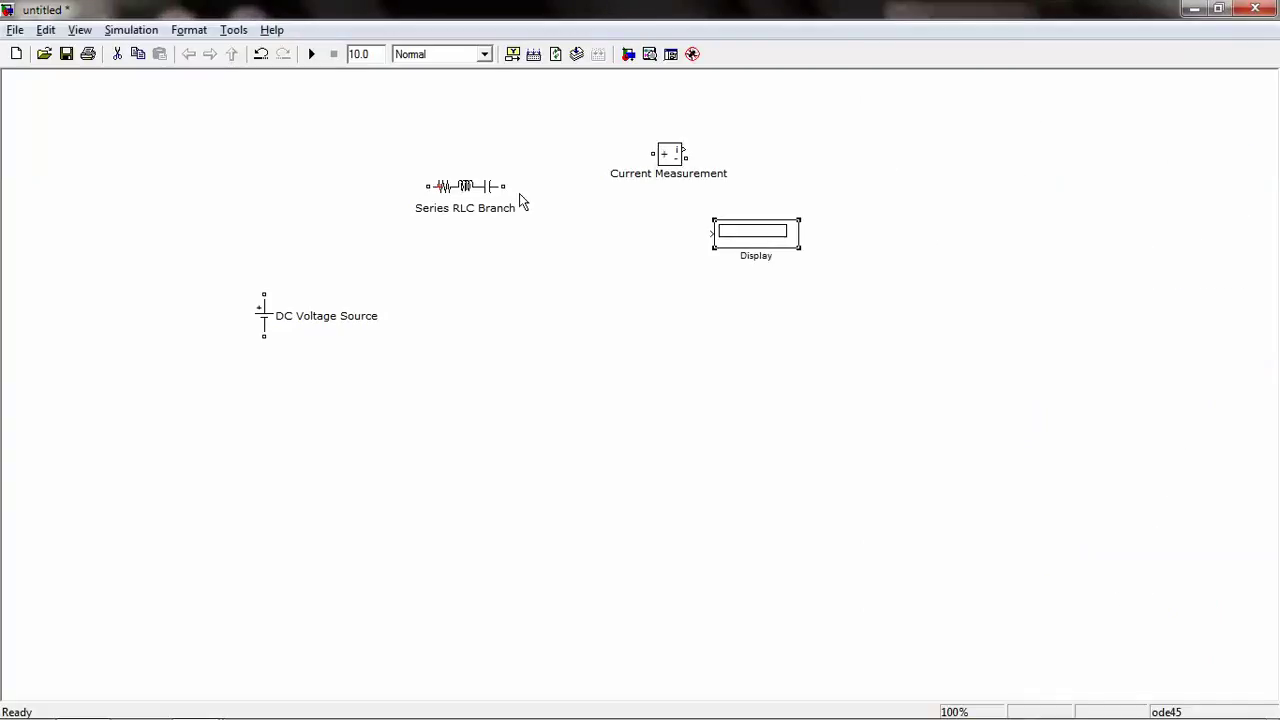
Reposition the blocks, copy the Series RLC Branch, and wire the DC source to the first branch
{"action": "left_click_drag", "start_coordinate": [463, 197], "coordinate": [388, 183]}
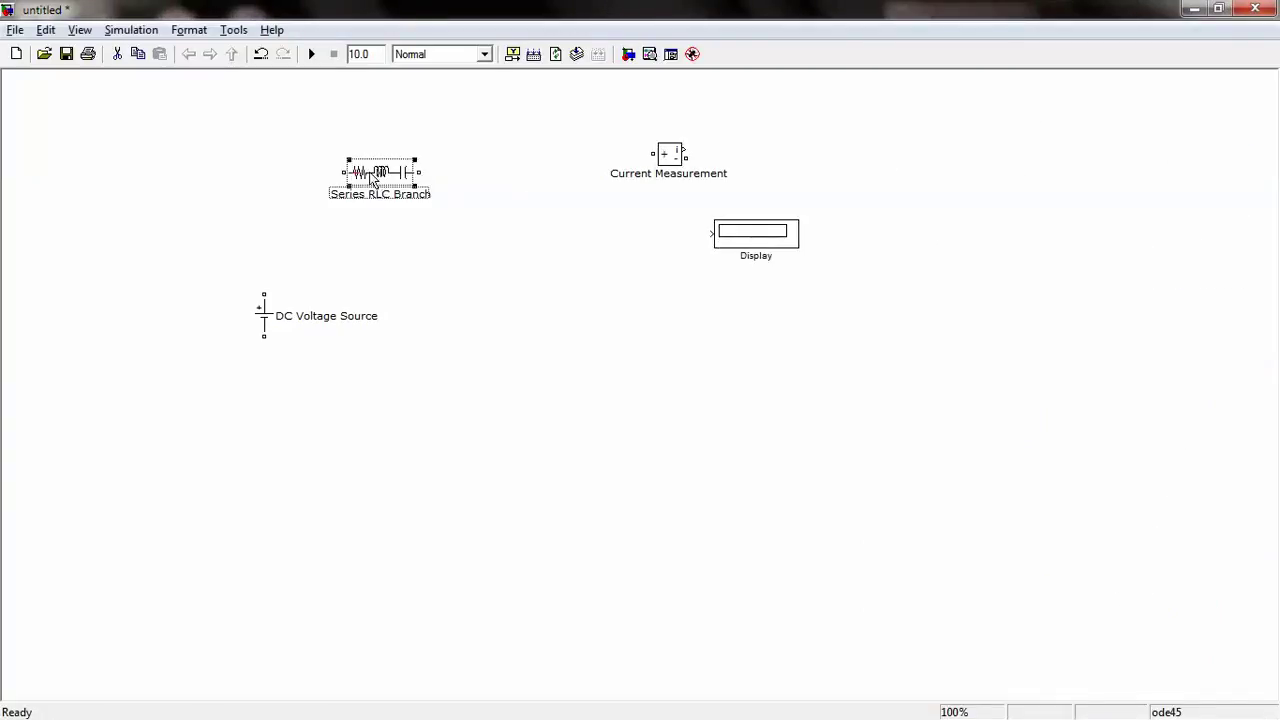
{"action": "left_click_drag", "start_coordinate": [667, 163], "coordinate": [662, 181]}
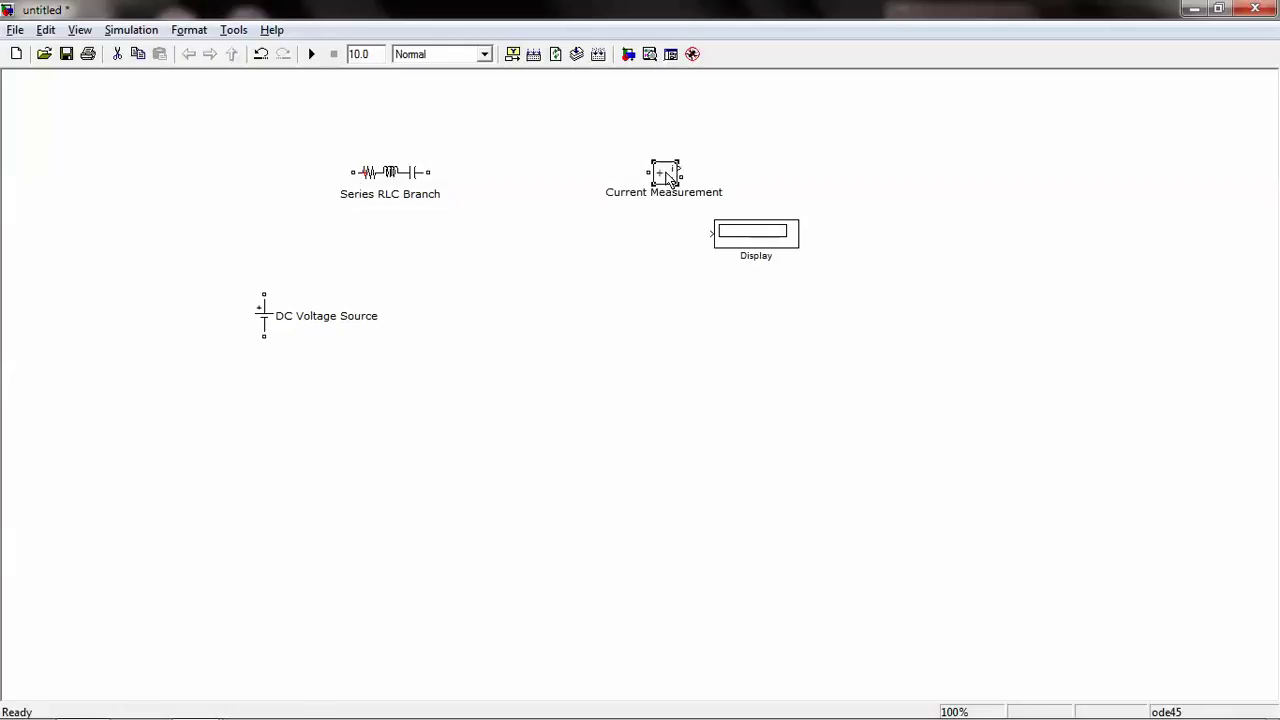
{"action": "left_click_drag", "start_coordinate": [756, 224], "coordinate": [757, 252]}
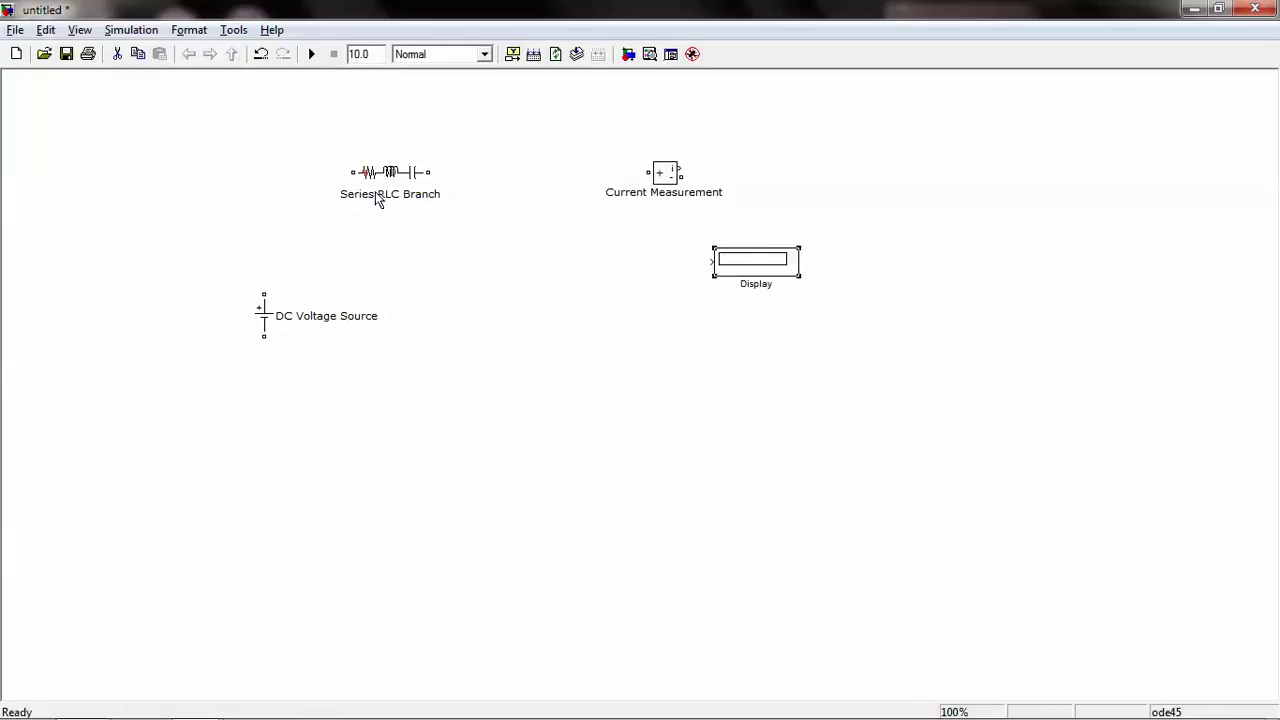
{"action": "left_click_drag", "start_coordinate": [381, 178], "coordinate": [556, 427]}
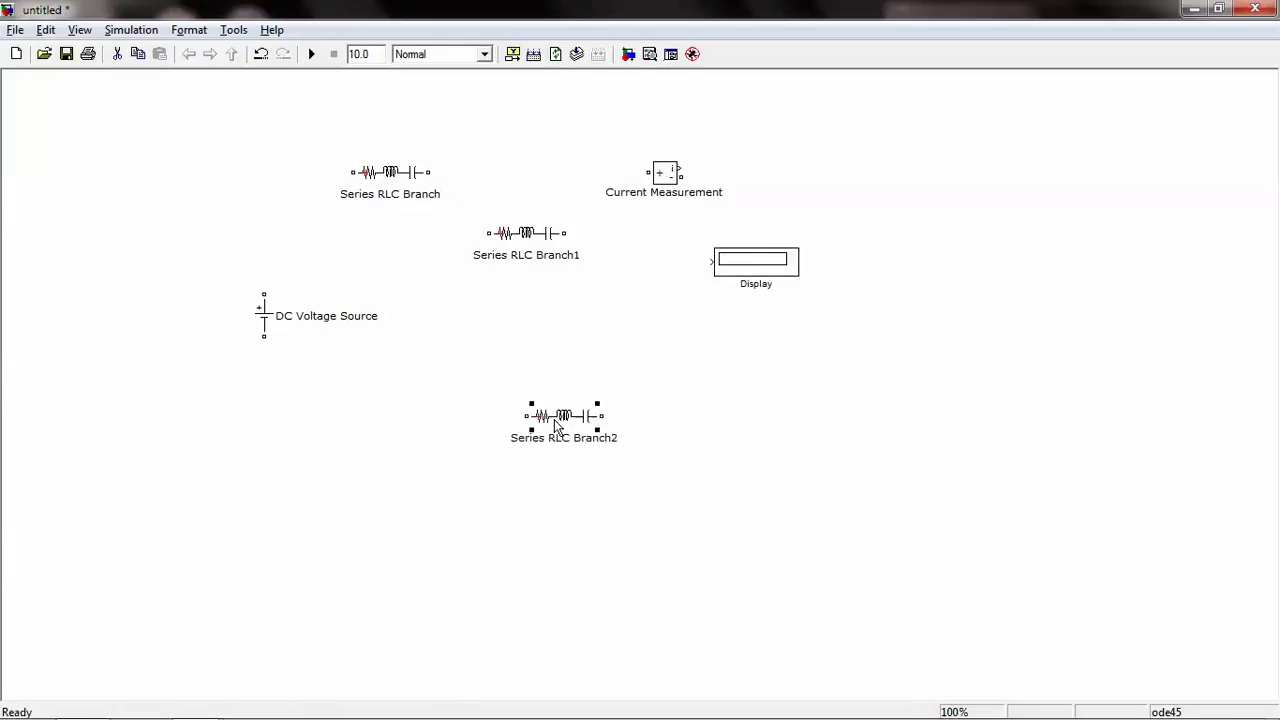
{"action": "left_click_drag", "start_coordinate": [264, 292], "coordinate": [262, 212]}
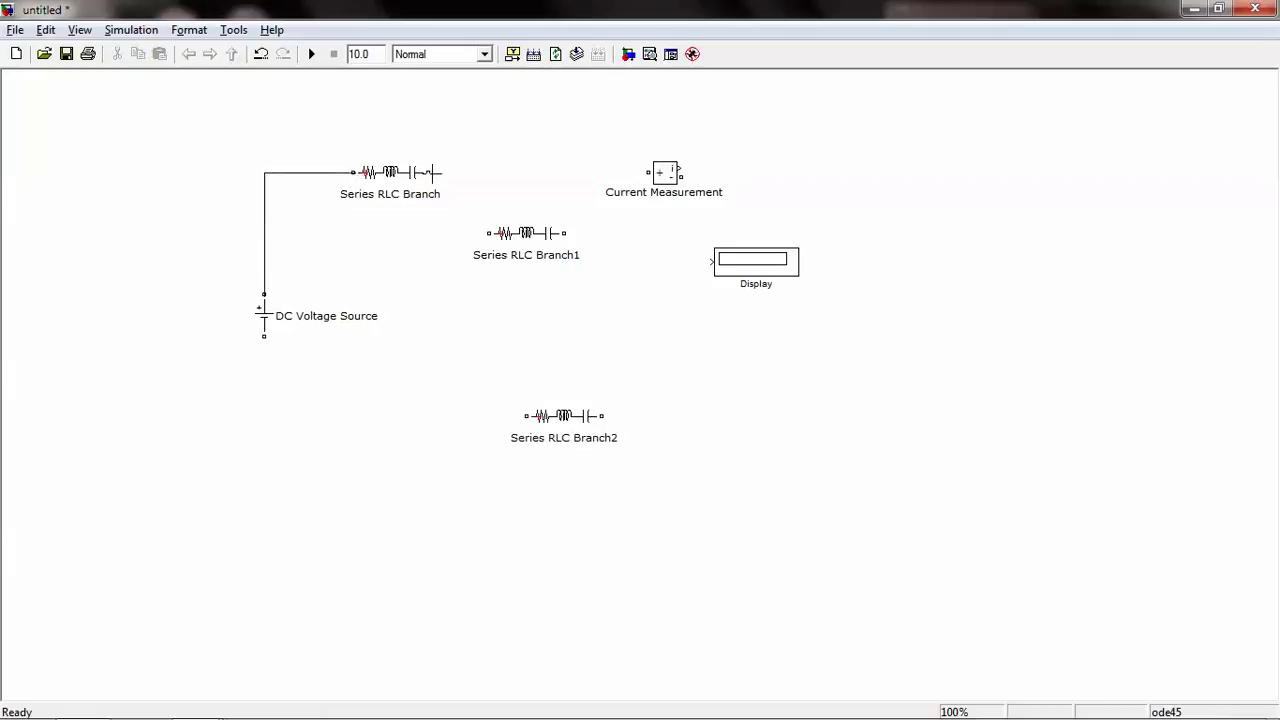
Rotate Series RLC Branch1 vertical and wire it between the top branch and the source
{"action": "left_click", "coordinate": [537, 234]}
{"action": "key", "text": "ctrl+r"}
{"action": "left_click", "coordinate": [428, 171]}
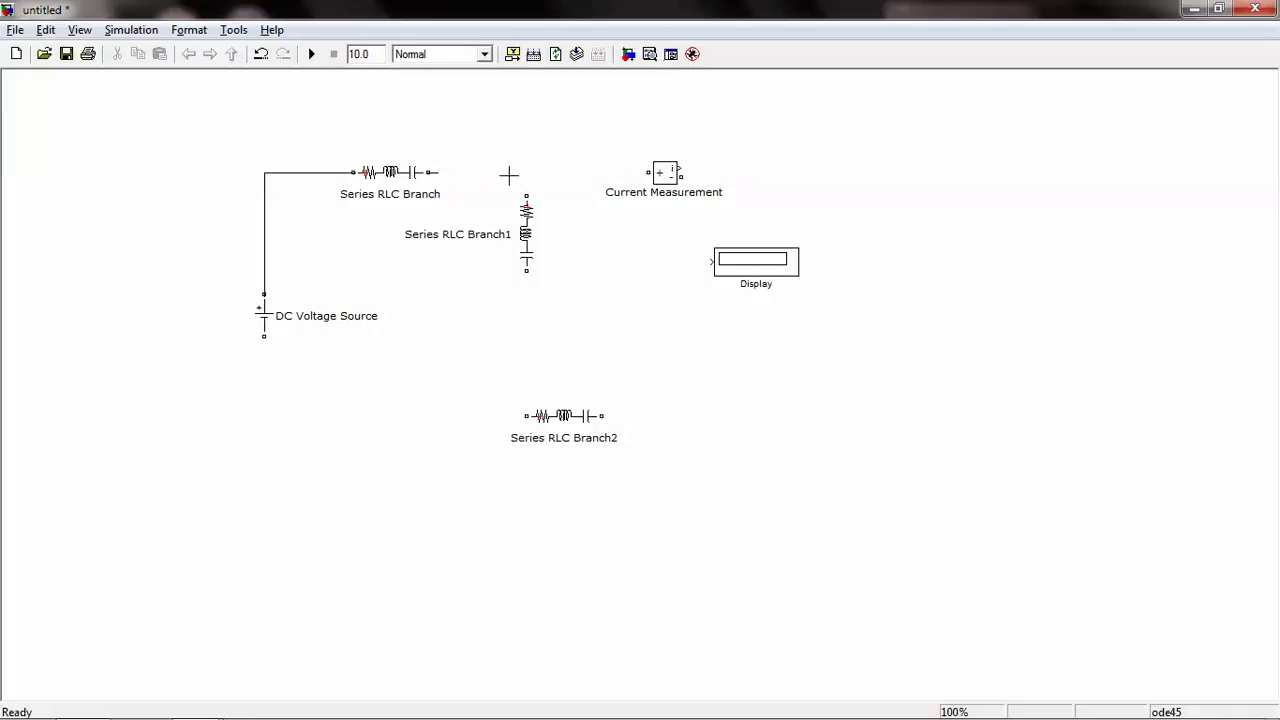
{"action": "left_click_drag", "start_coordinate": [509, 176], "coordinate": [527, 194]}
{"action": "left_click_drag", "start_coordinate": [527, 315], "coordinate": [263, 339]}
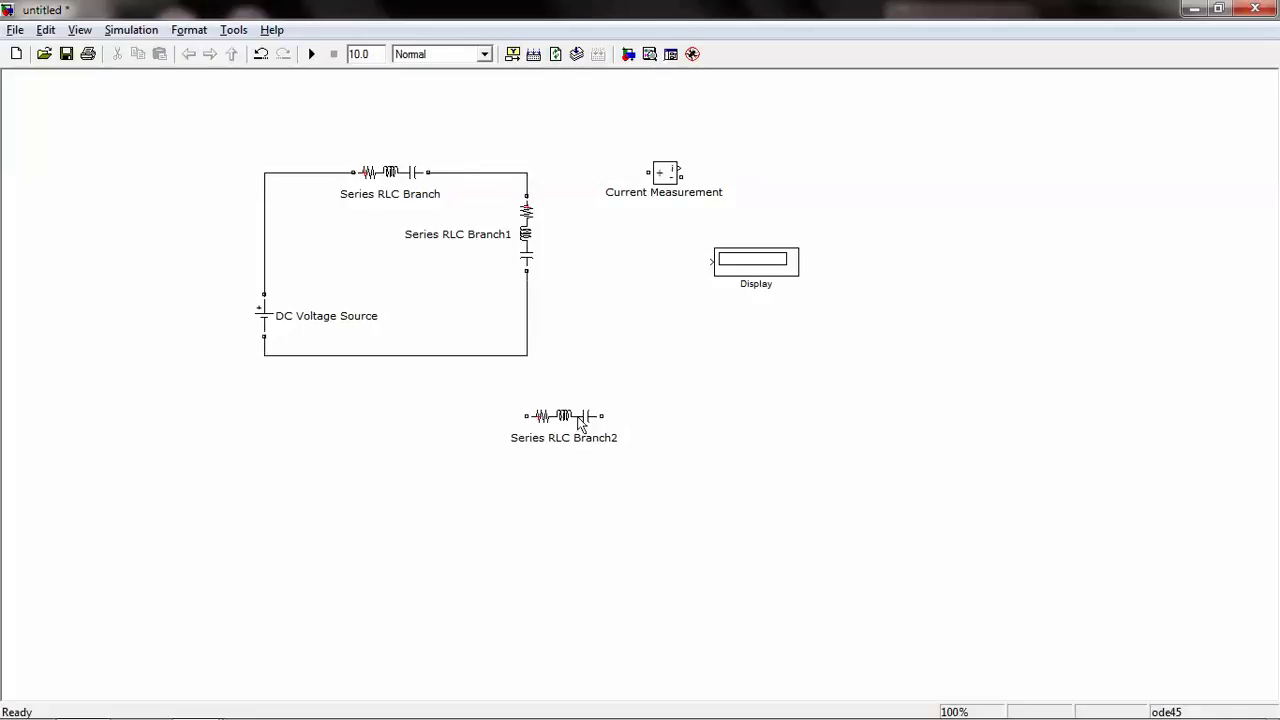
Move Series RLC Branch2 beside the circuit's top and delete the stray wire to it
{"action": "left_click_drag", "start_coordinate": [580, 422], "coordinate": [624, 178]}
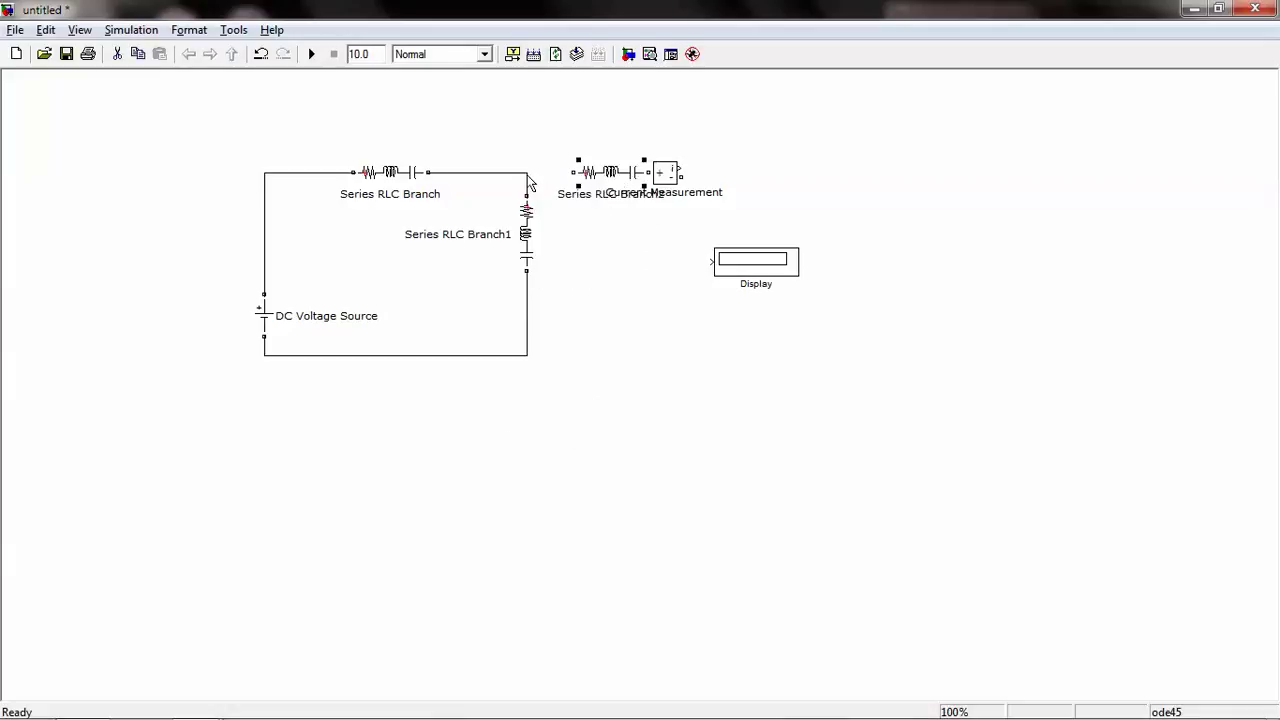
{"action": "mouse_move", "coordinate": [527, 172]}
{"action": "left_mouse_down"}
{"action": "mouse_move", "coordinate": [543, 172]}
{"action": "mouse_move", "coordinate": [522, 172]}
{"action": "left_mouse_up"}
{"action": "left_click", "coordinate": [542, 172]}
{"action": "key", "text": "Delete"}
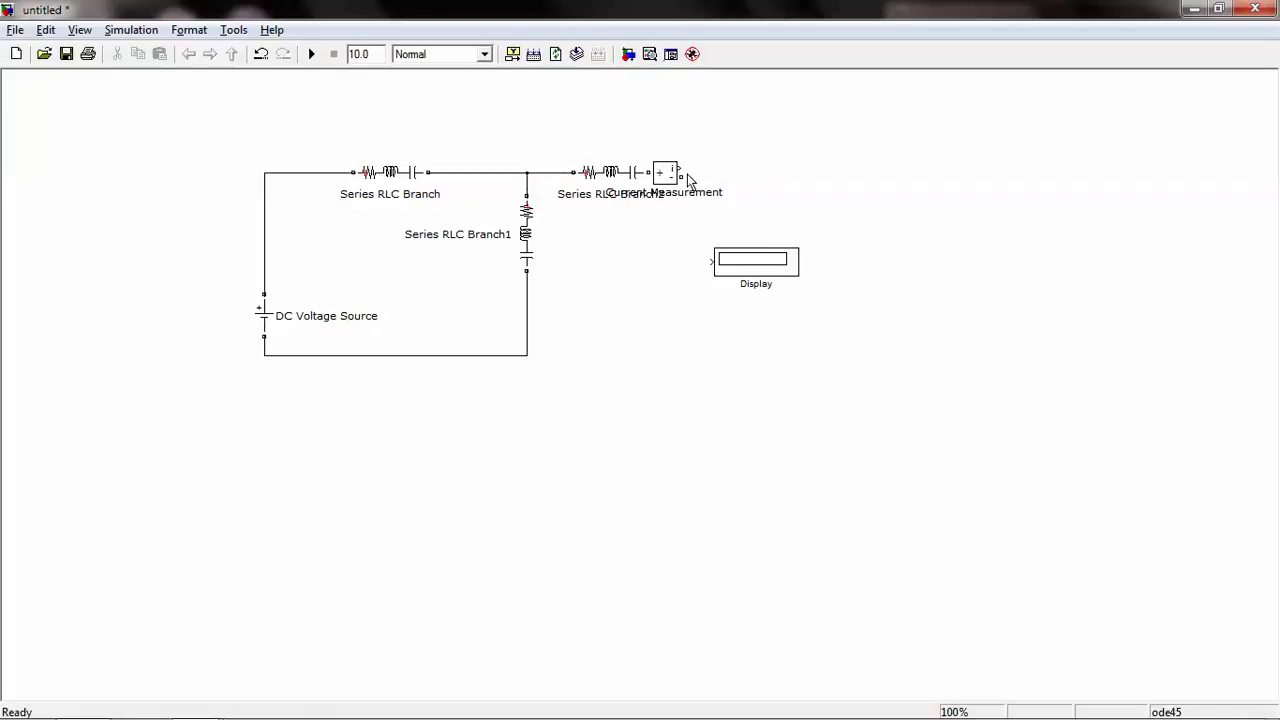
Rotate Current Measurement vertical, add Series RLC Branch3 wired to it, and reposition the Display
{"action": "left_click_drag", "start_coordinate": [669, 176], "coordinate": [672, 228]}
{"action": "key", "text": "ctrl+r"}
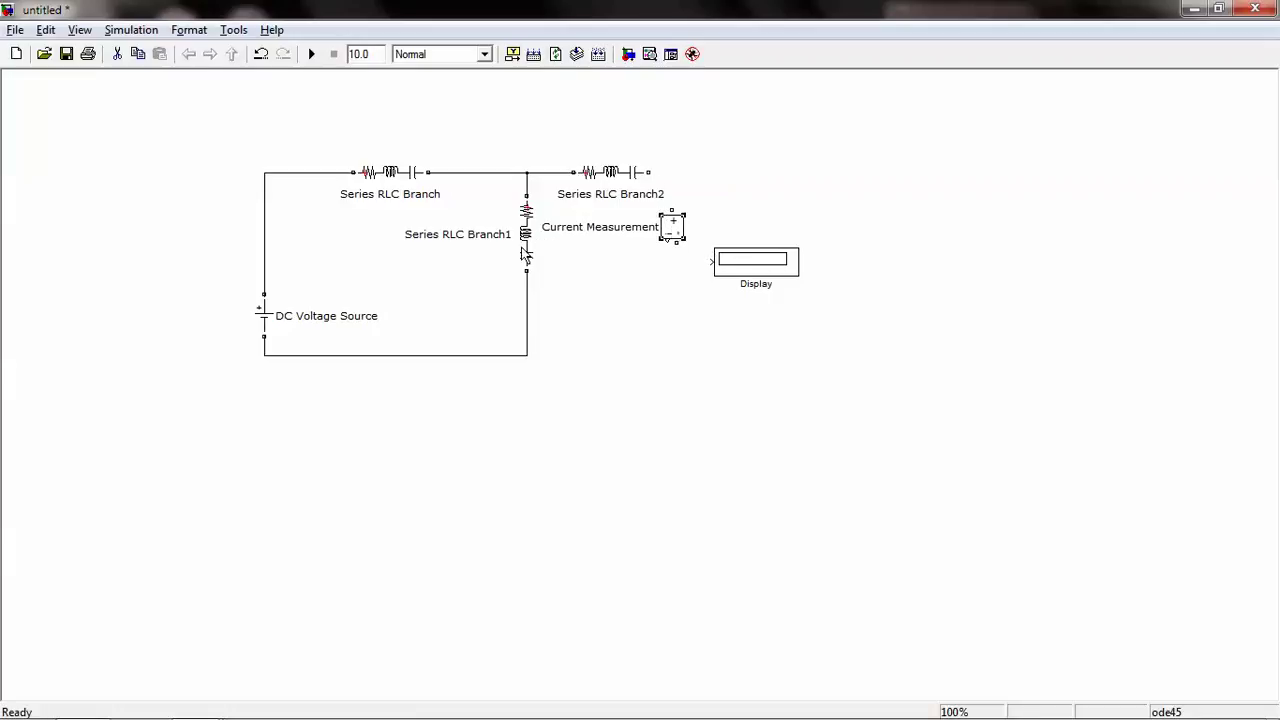
{"action": "left_click_drag", "start_coordinate": [525, 255], "coordinate": [667, 330]}
{"action": "left_click_drag", "start_coordinate": [676, 243], "coordinate": [667, 283]}
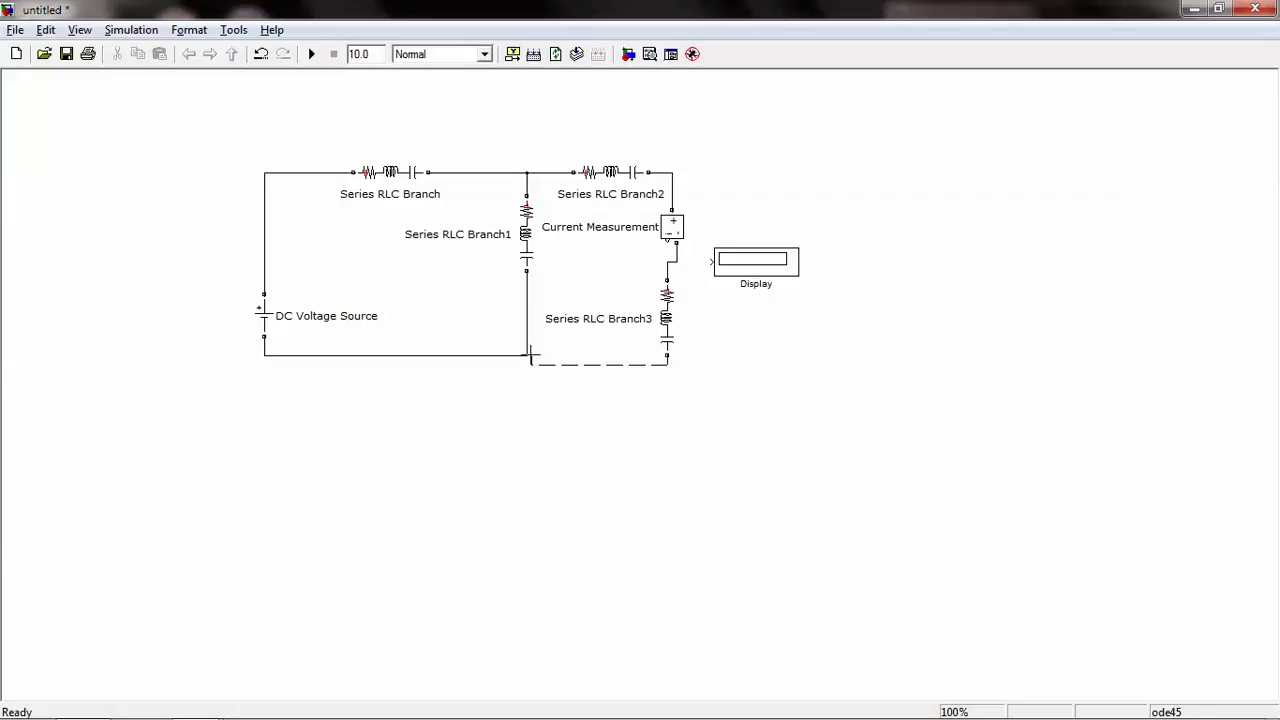
{"action": "left_click_drag", "start_coordinate": [730, 262], "coordinate": [788, 212]}
{"action": "left_click", "coordinate": [681, 251]}
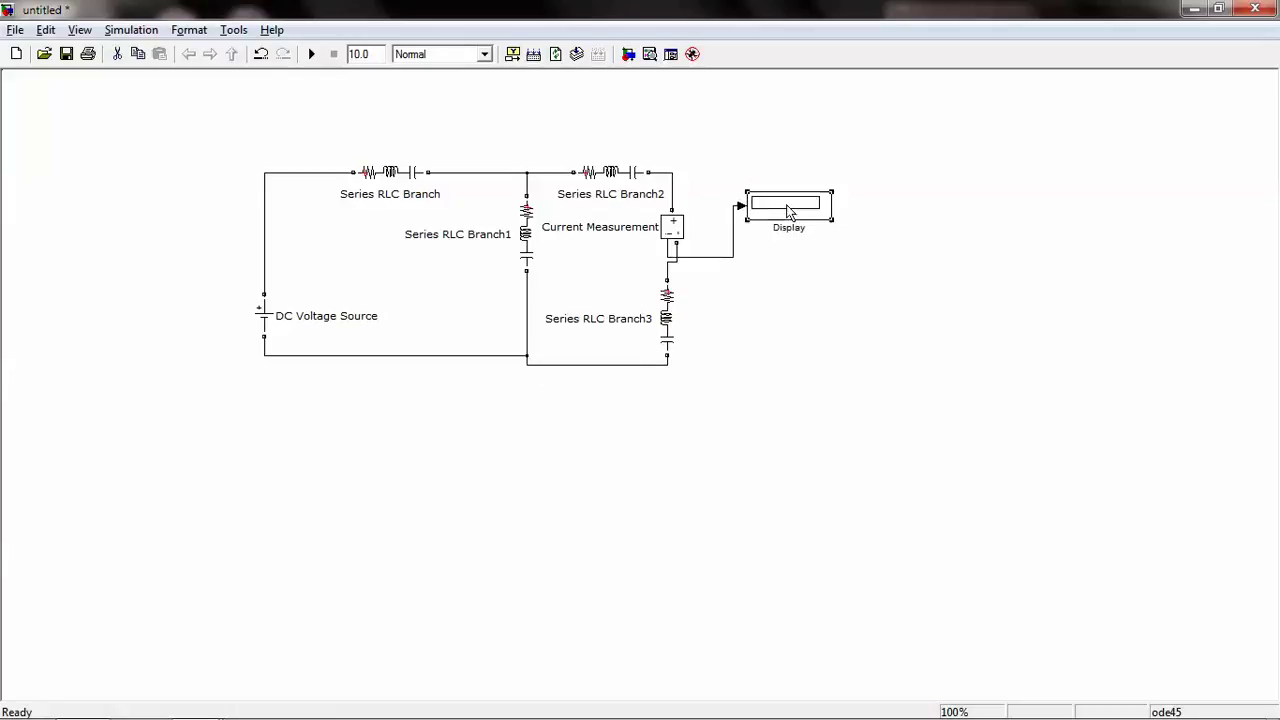
Make the first Series RLC Branch a pure R resistor of 20 ohms
{"action": "double_click", "coordinate": [394, 172]}
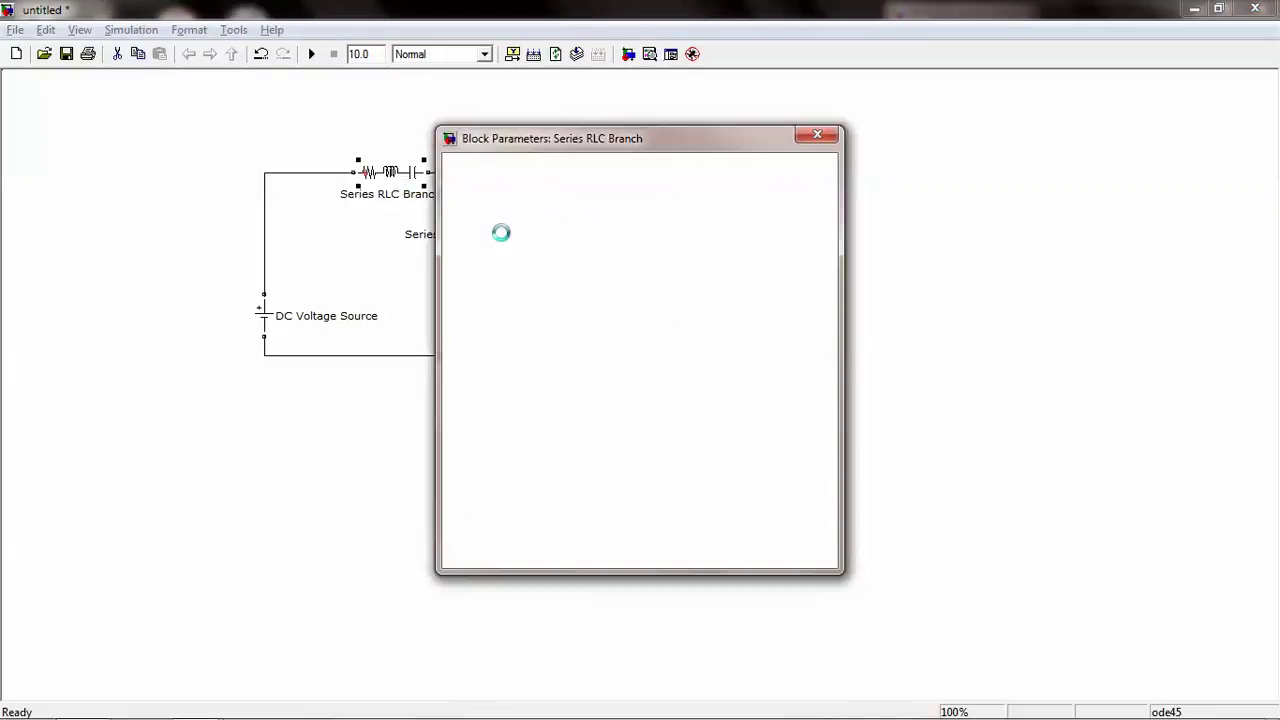
{"action": "left_click", "coordinate": [592, 282]}
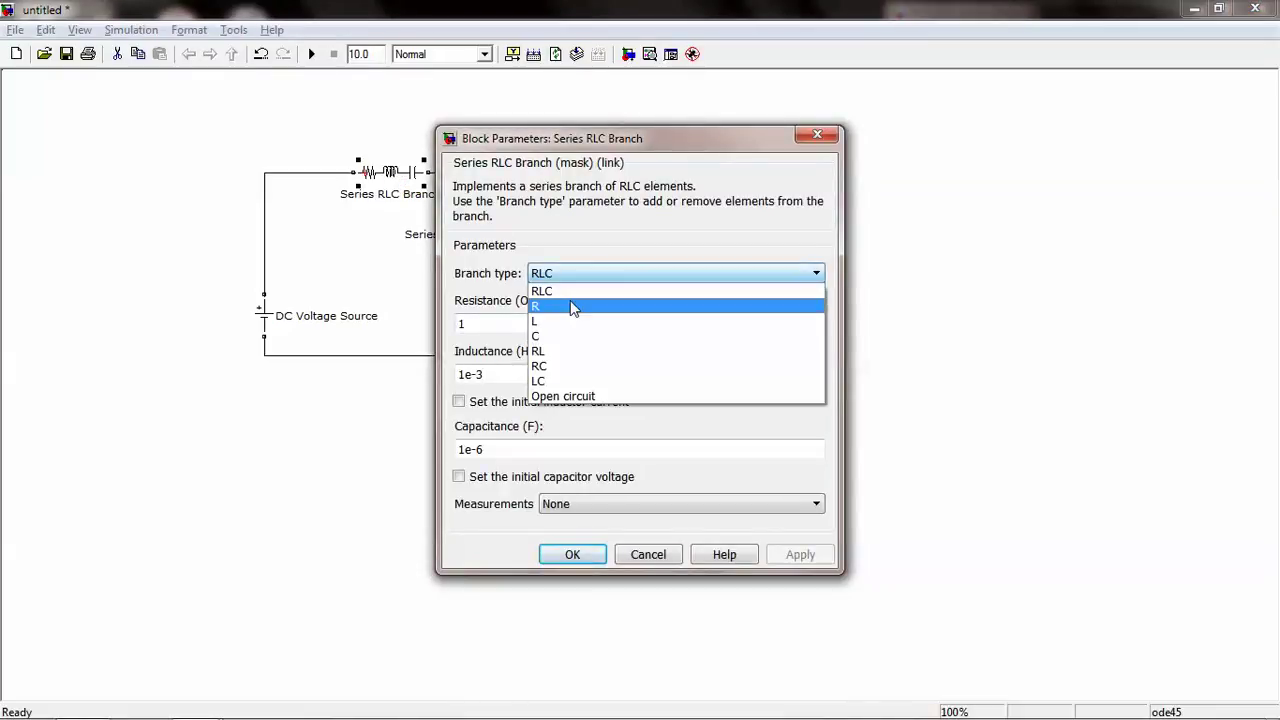
{"action": "left_click", "coordinate": [585, 305]}
{"action": "left_click", "coordinate": [464, 325]}
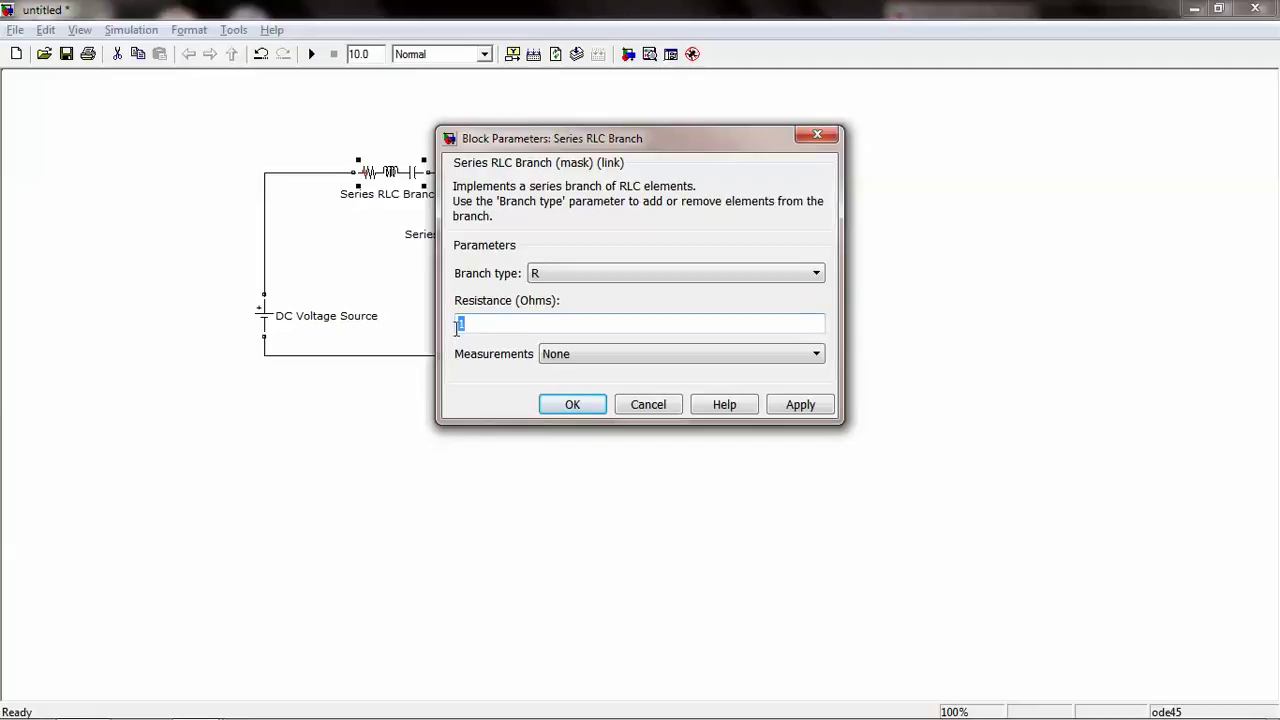
{"action": "type", "text": "20"}
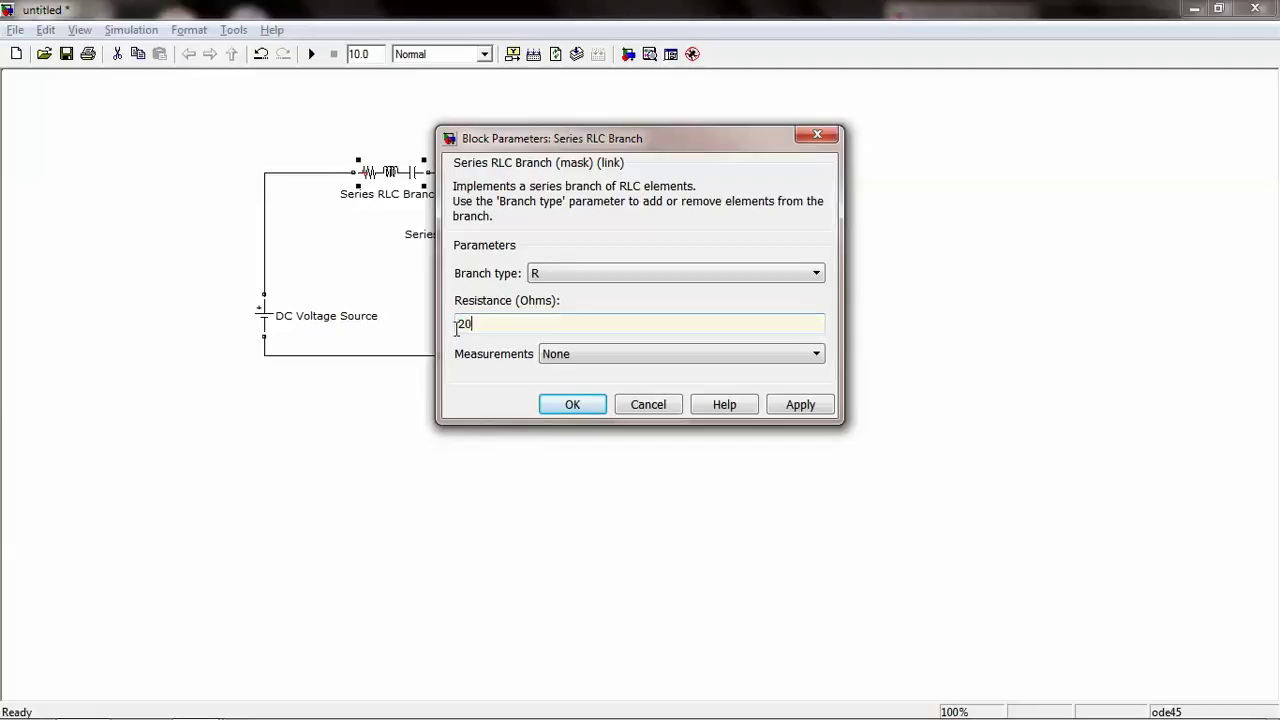
{"action": "left_click", "coordinate": [799, 414]}
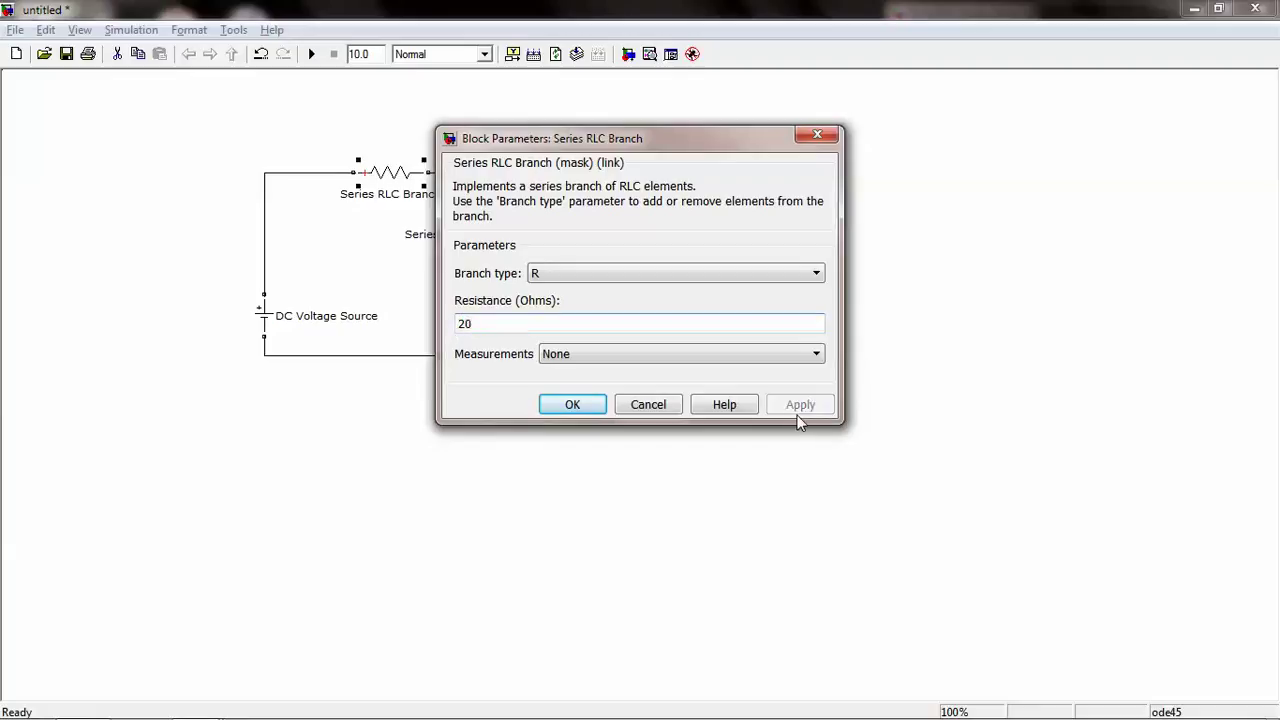
{"action": "left_click", "coordinate": [572, 404]}
Make Series RLC Branch2 a pure R resistor of 10 ohms
{"action": "double_click", "coordinate": [610, 172]}
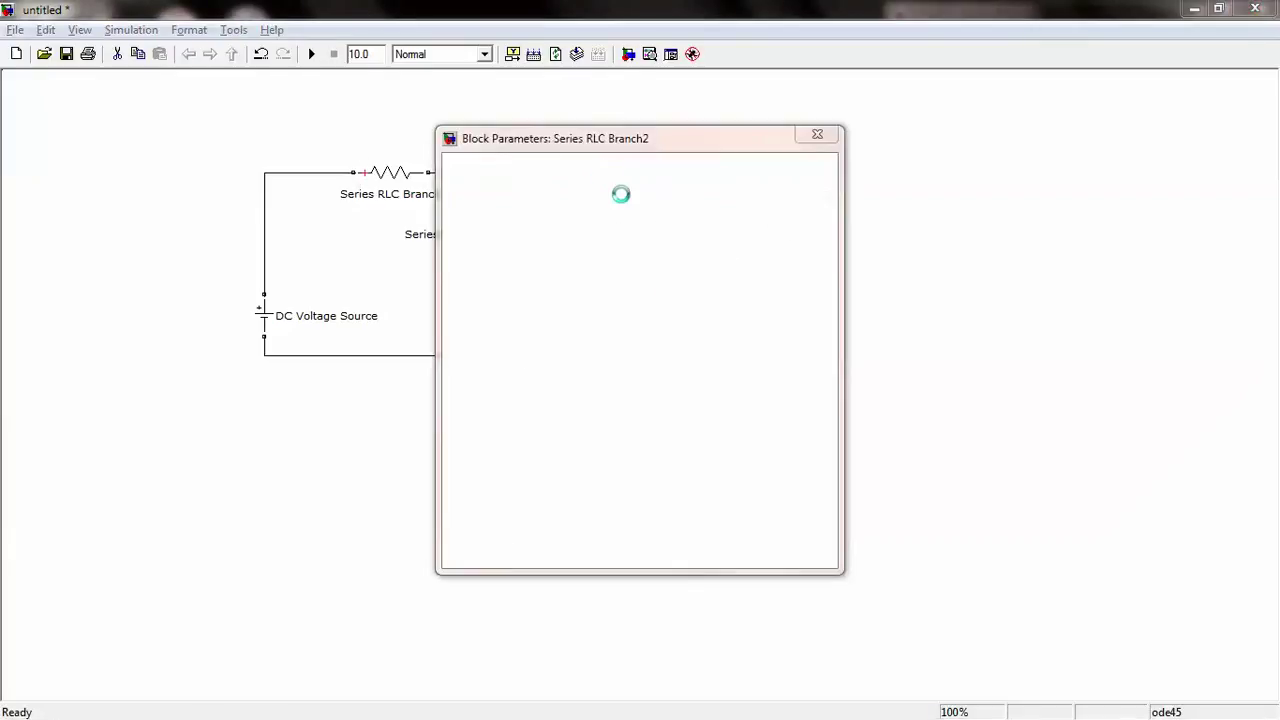
{"action": "left_click", "coordinate": [581, 271]}
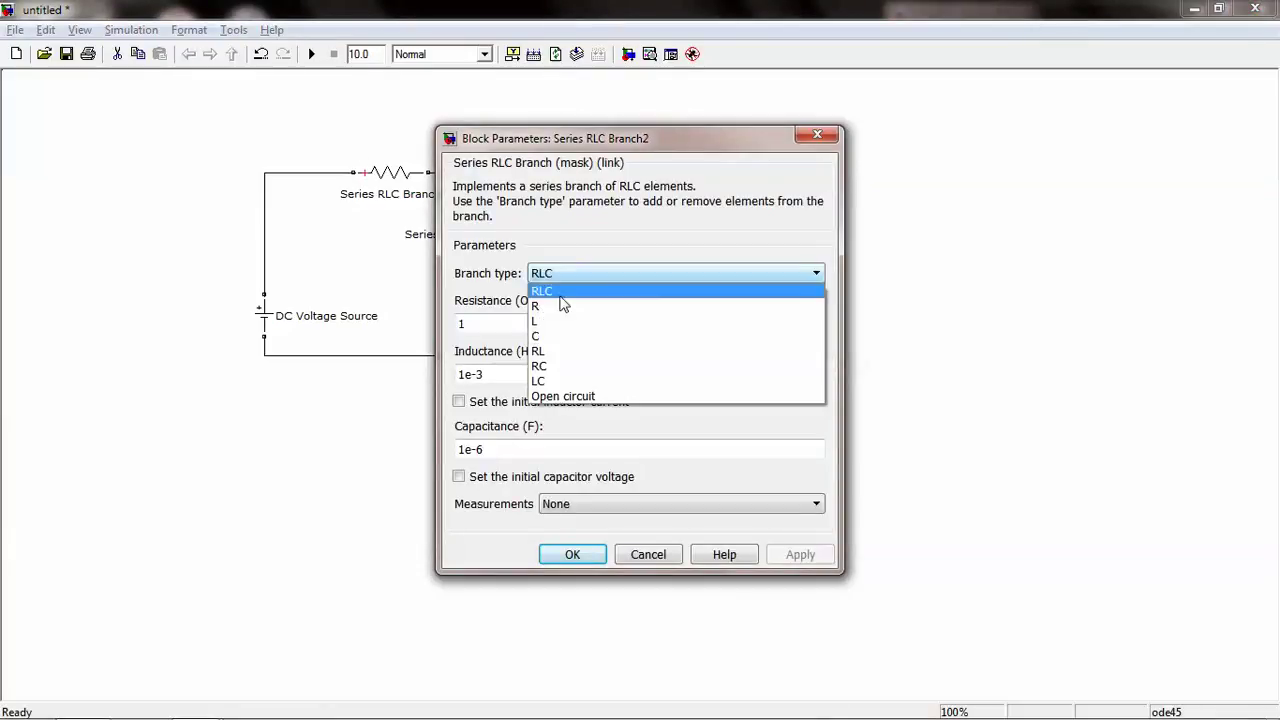
{"action": "left_click", "coordinate": [537, 305]}
{"action": "key", "text": "Tab"}
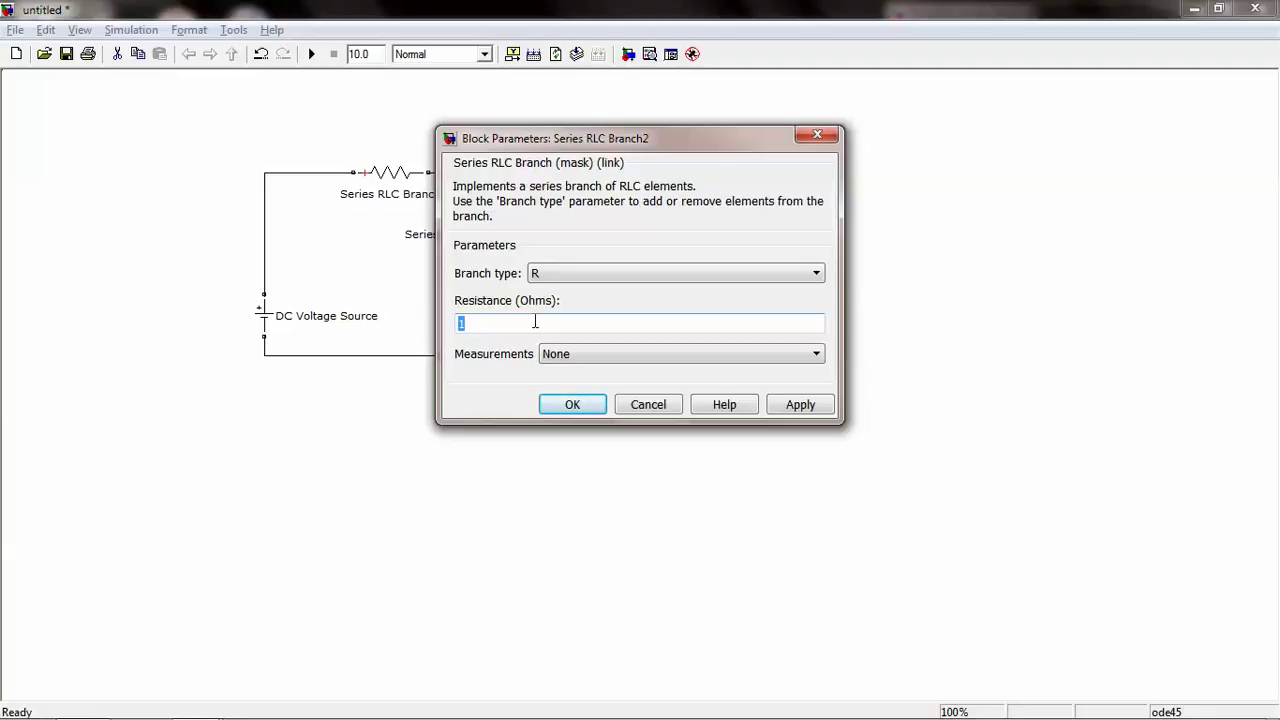
{"action": "type", "text": "10"}
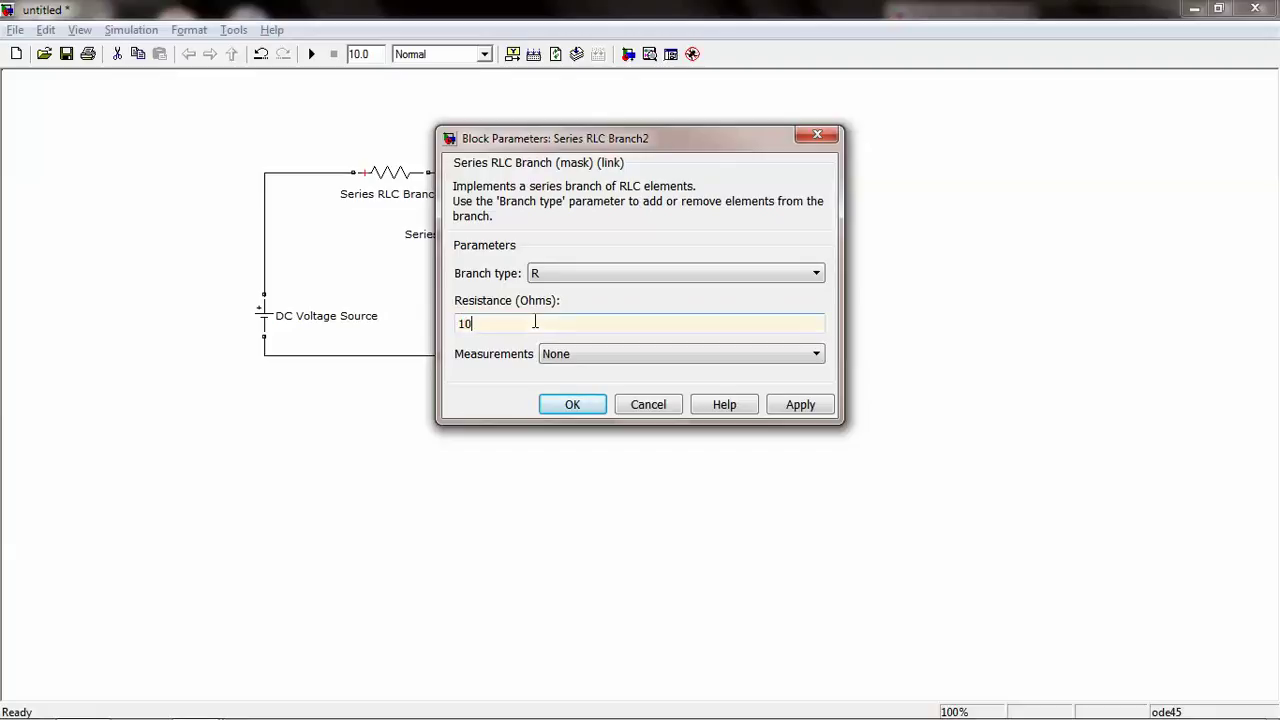
{"action": "left_click", "coordinate": [779, 404]}
{"action": "left_click", "coordinate": [572, 404]}
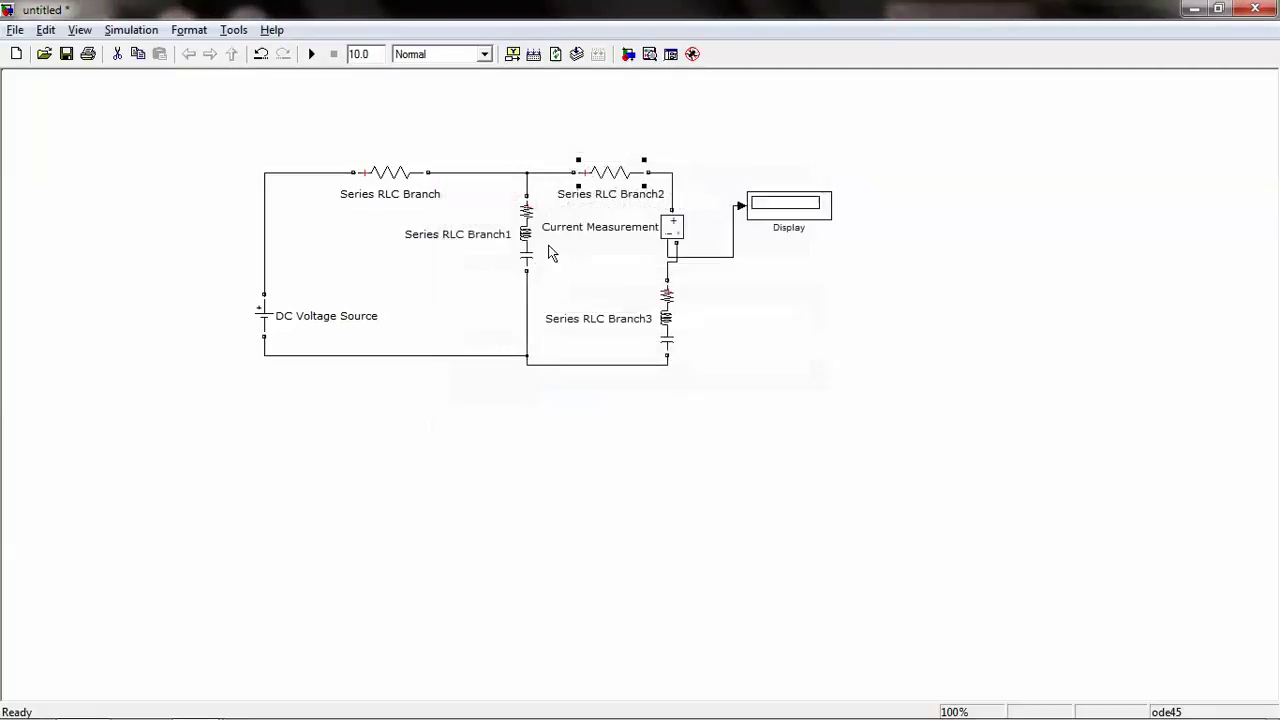
Set Series RLC Branch1 to branch type R with 20 ohm resistance
{"action": "double_click", "coordinate": [524, 258]}
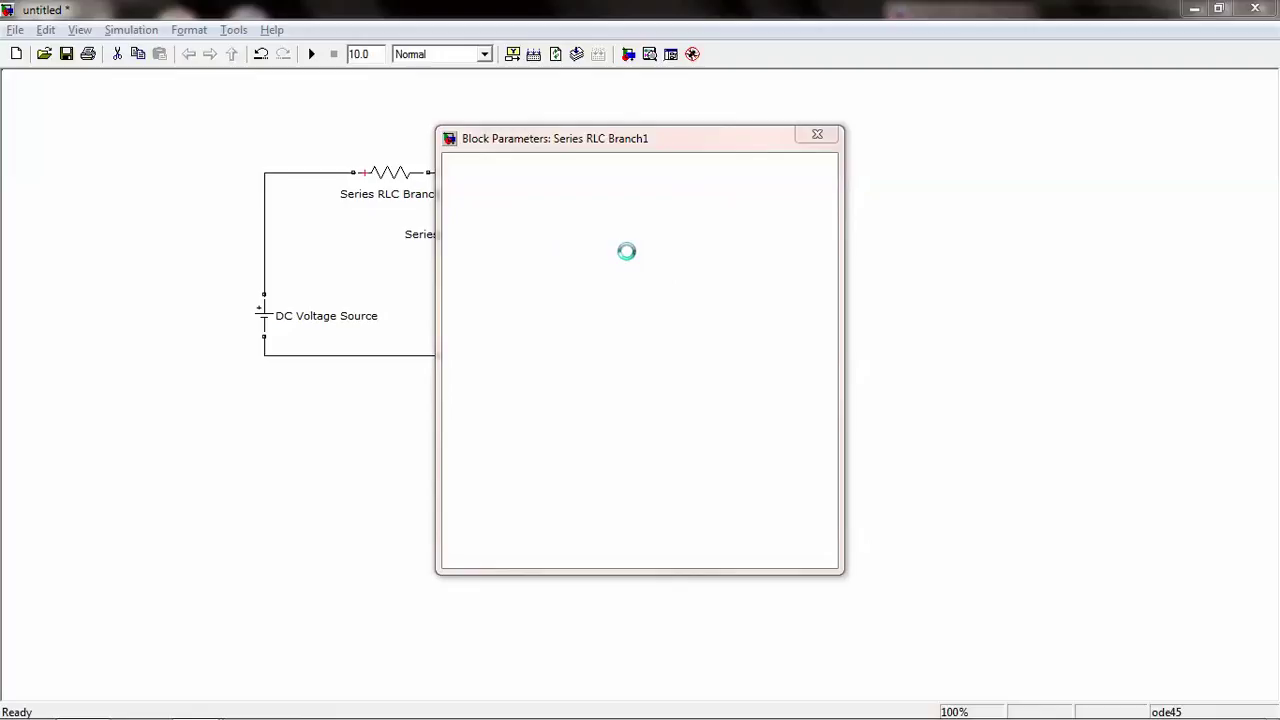
{"action": "left_click", "coordinate": [624, 273]}
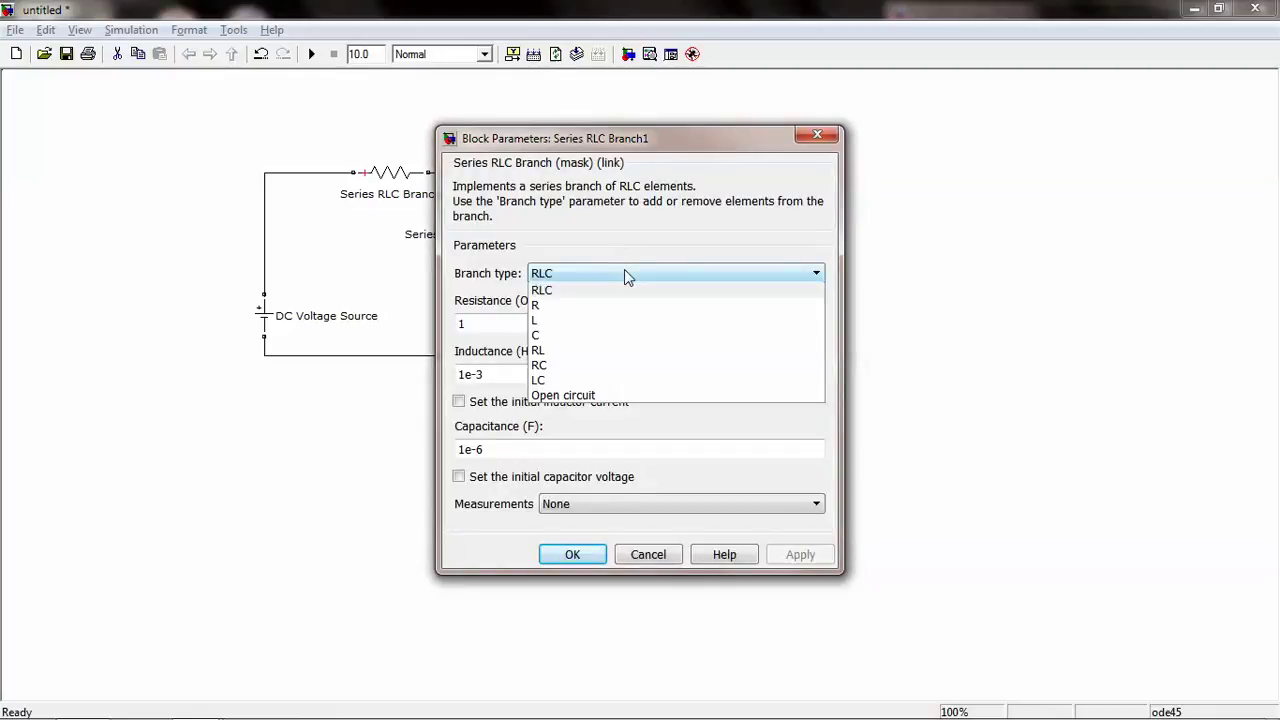
{"action": "left_click", "coordinate": [545, 302]}
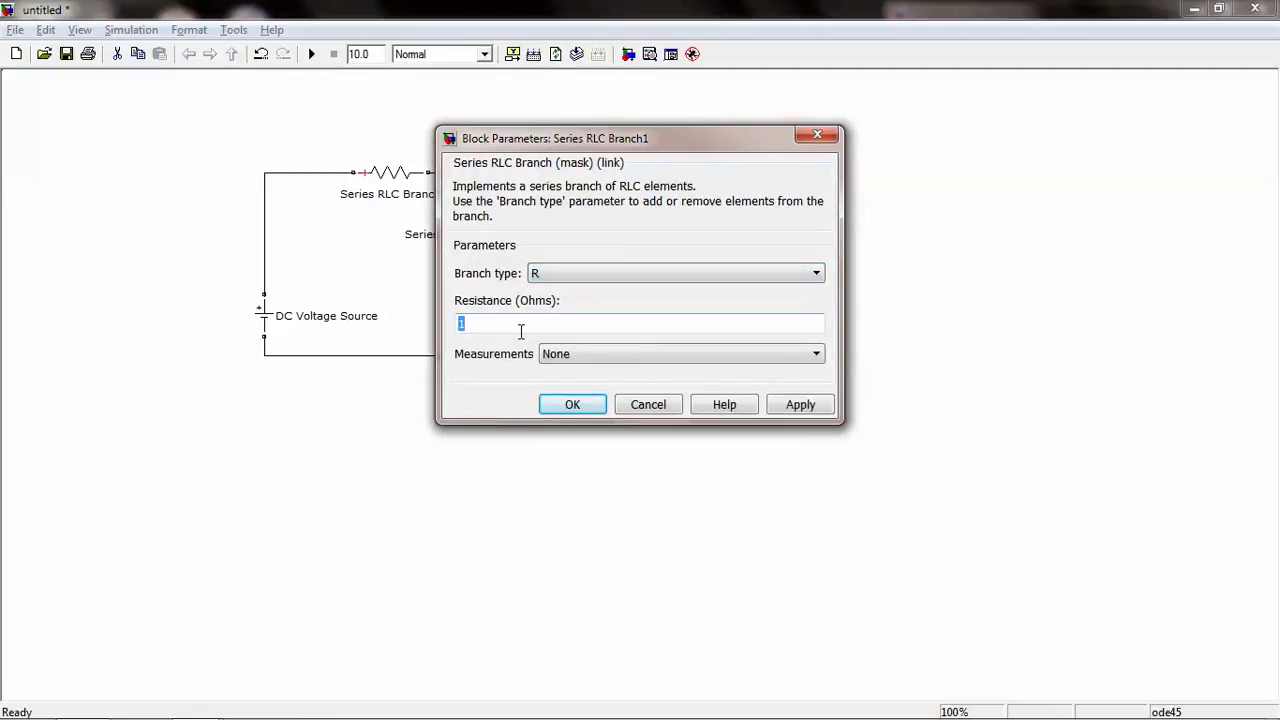
{"action": "type", "text": "20"}
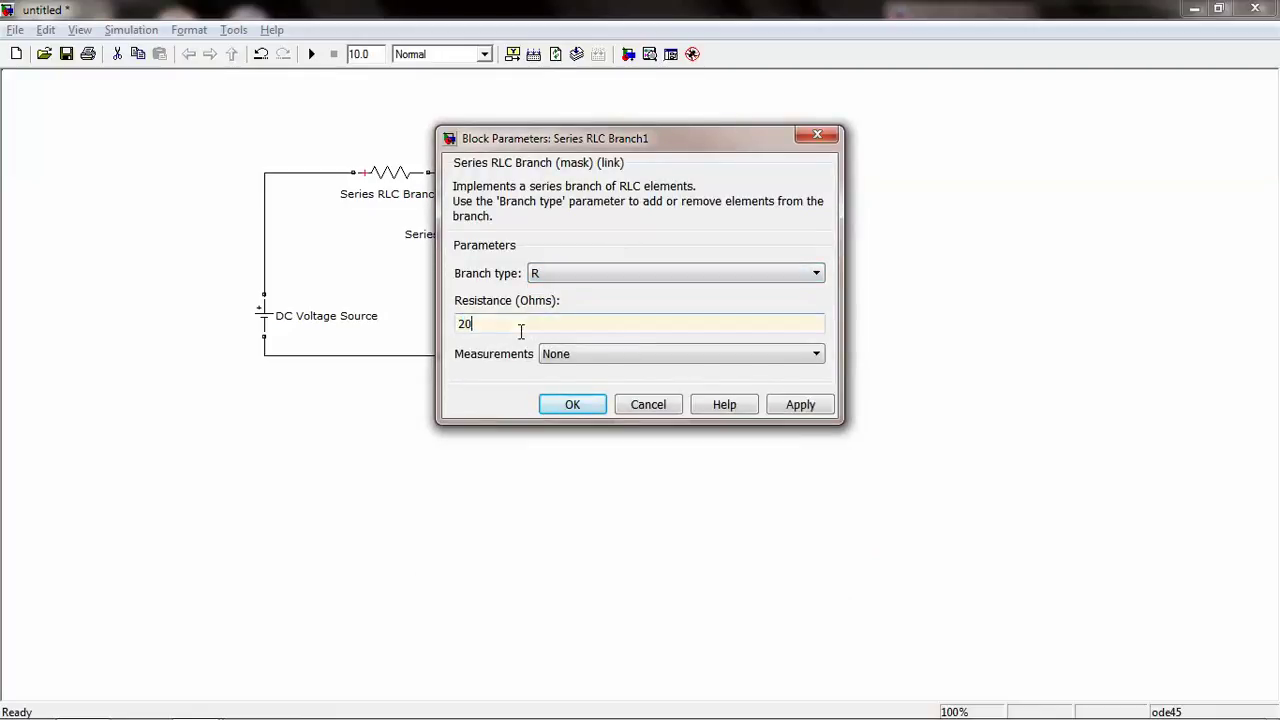
{"action": "left_click", "coordinate": [800, 404]}
{"action": "left_click", "coordinate": [570, 406]}
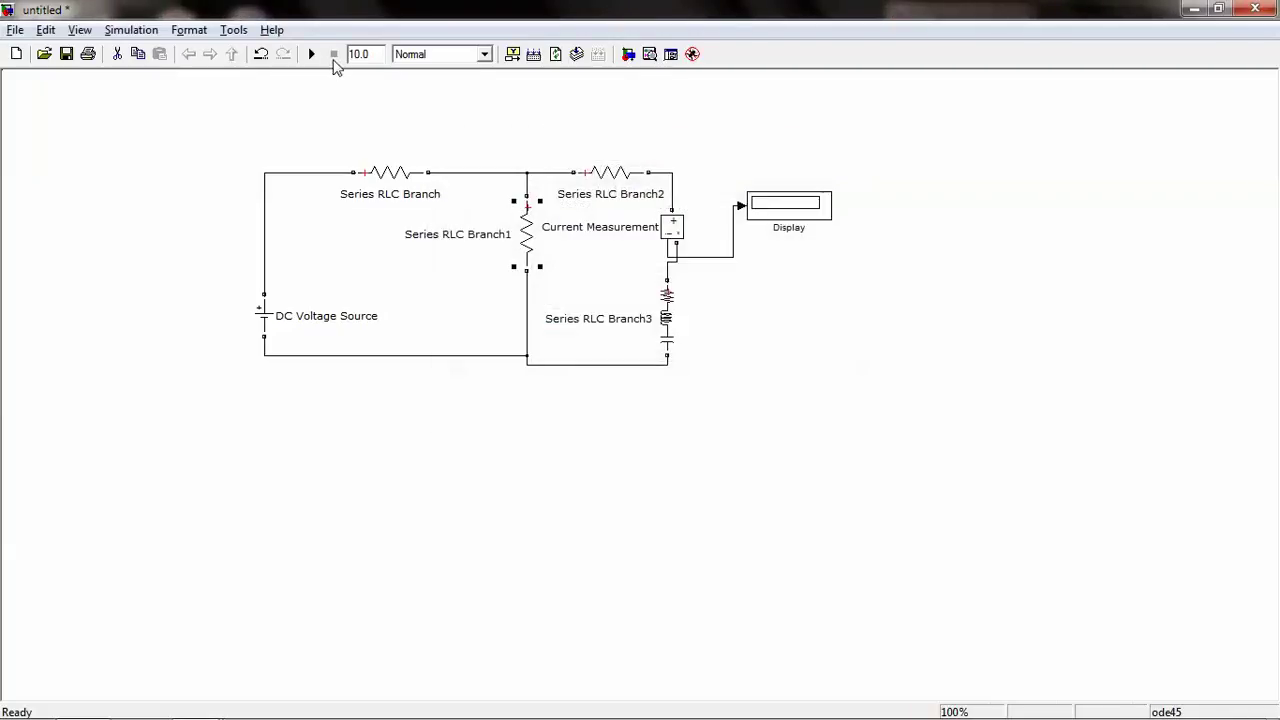
Set Series RLC Branch3 to branch type R with 100 ohm resistance
{"action": "double_click", "coordinate": [667, 297]}
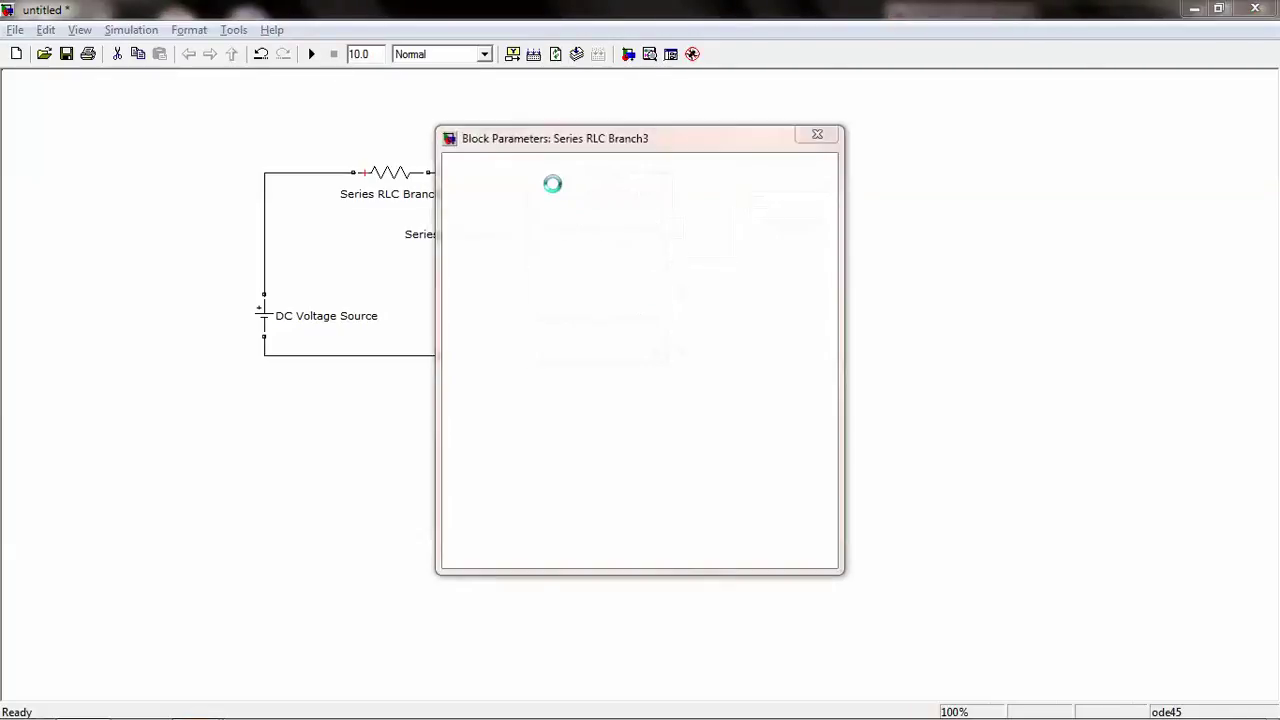
{"action": "left_click", "coordinate": [568, 273]}
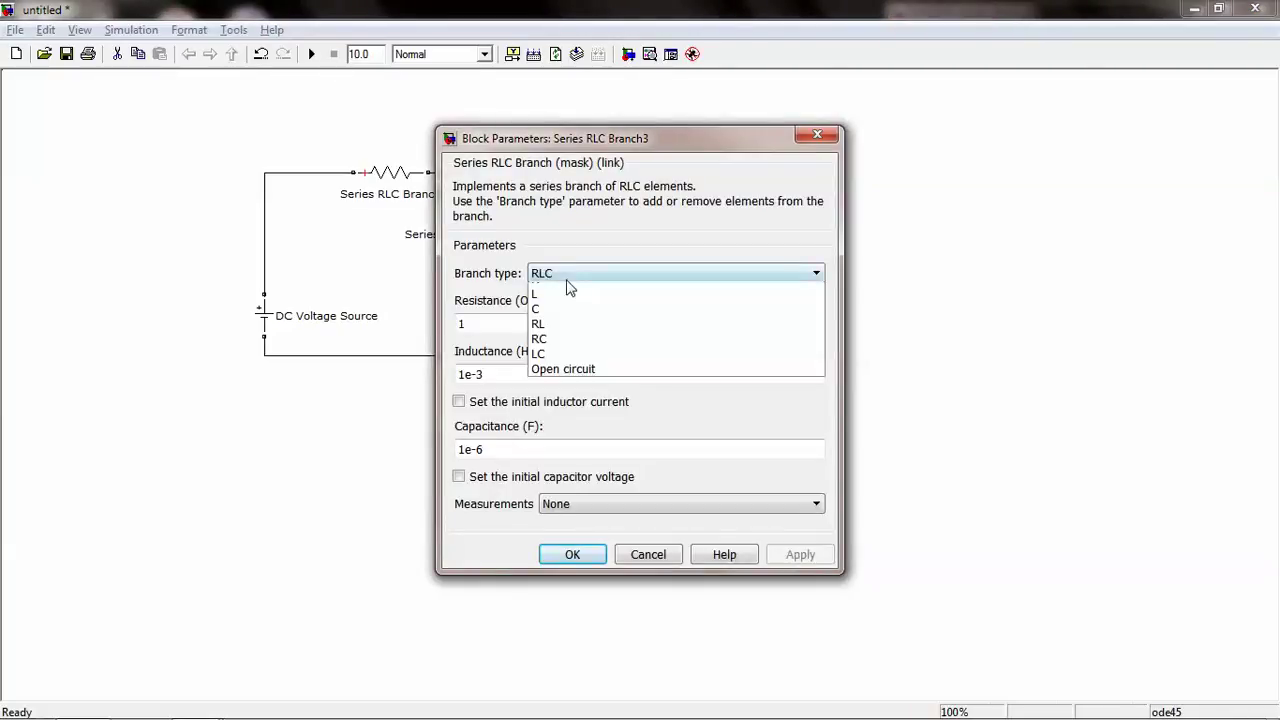
{"action": "left_click", "coordinate": [553, 313]}
{"action": "double_click", "coordinate": [511, 324]}
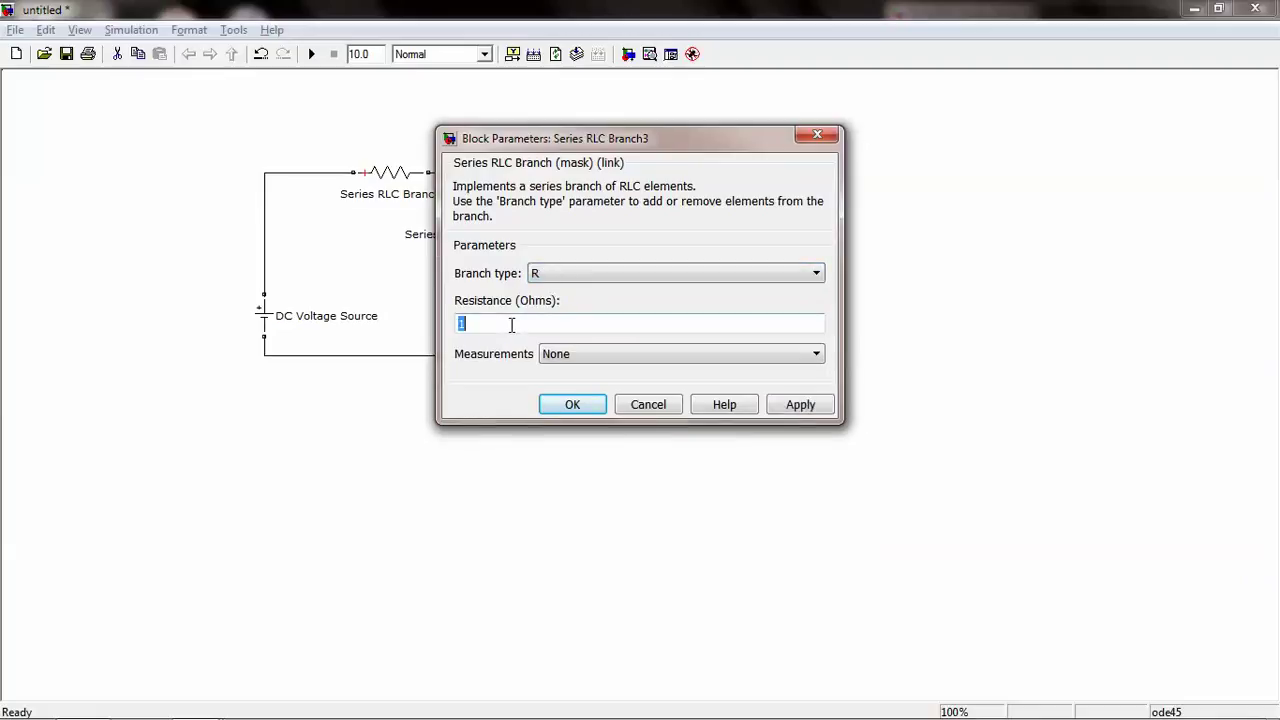
{"action": "type", "text": "100"}
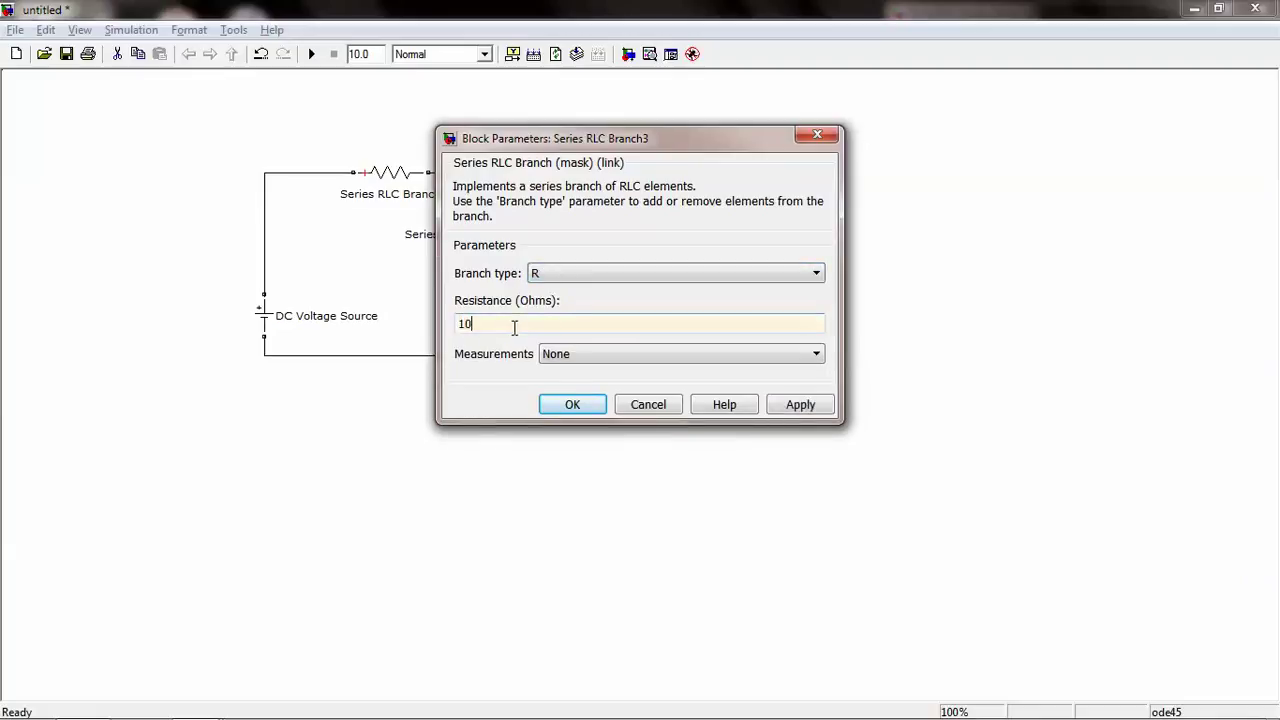
{"action": "left_click", "coordinate": [800, 405]}
{"action": "left_click", "coordinate": [572, 404]}
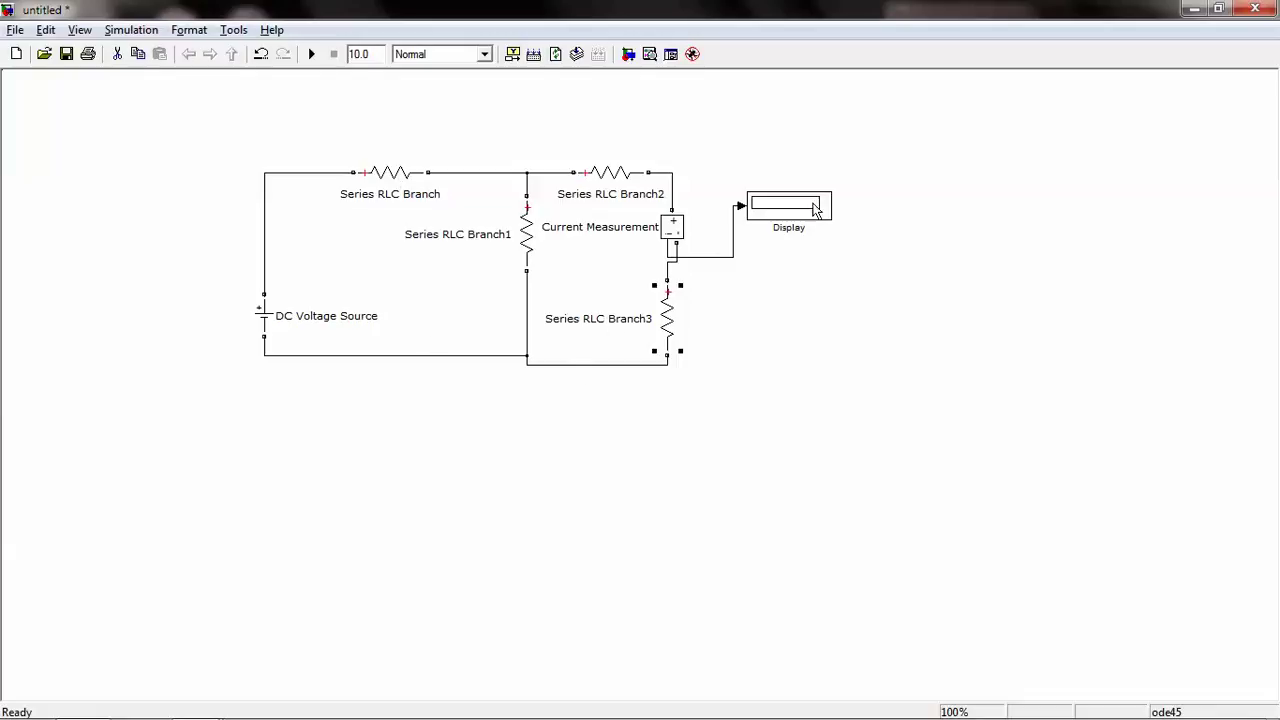
Lower the Display block, run the simulation, and dismiss the missing-powergui error report
{"action": "left_click_drag", "start_coordinate": [790, 212], "coordinate": [797, 243]}
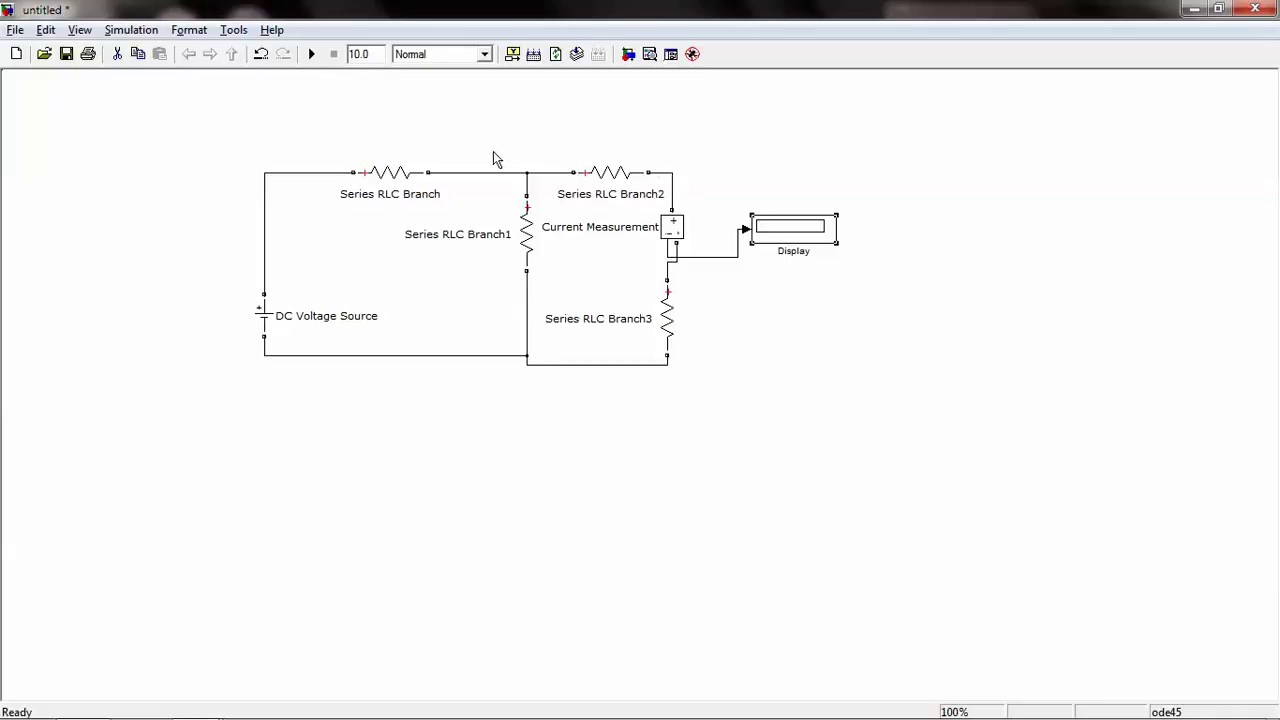
{"action": "left_click", "coordinate": [312, 55]}
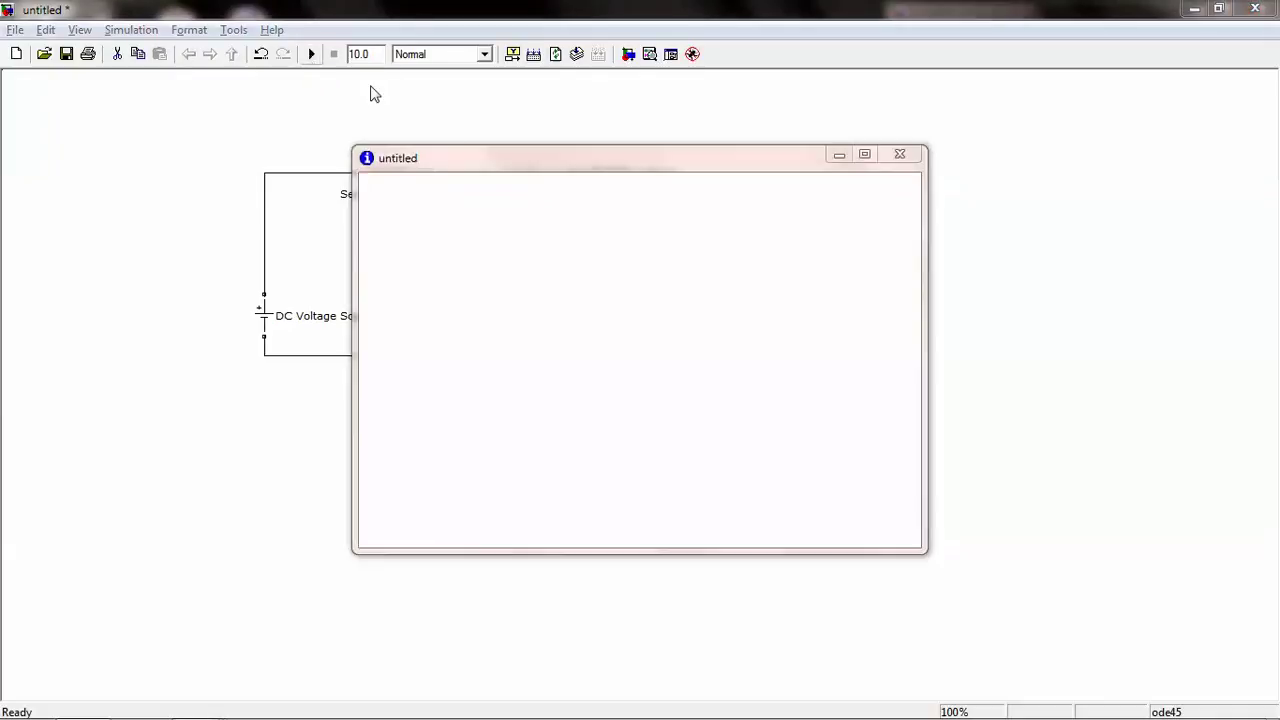
{"action": "left_click", "coordinate": [892, 182]}
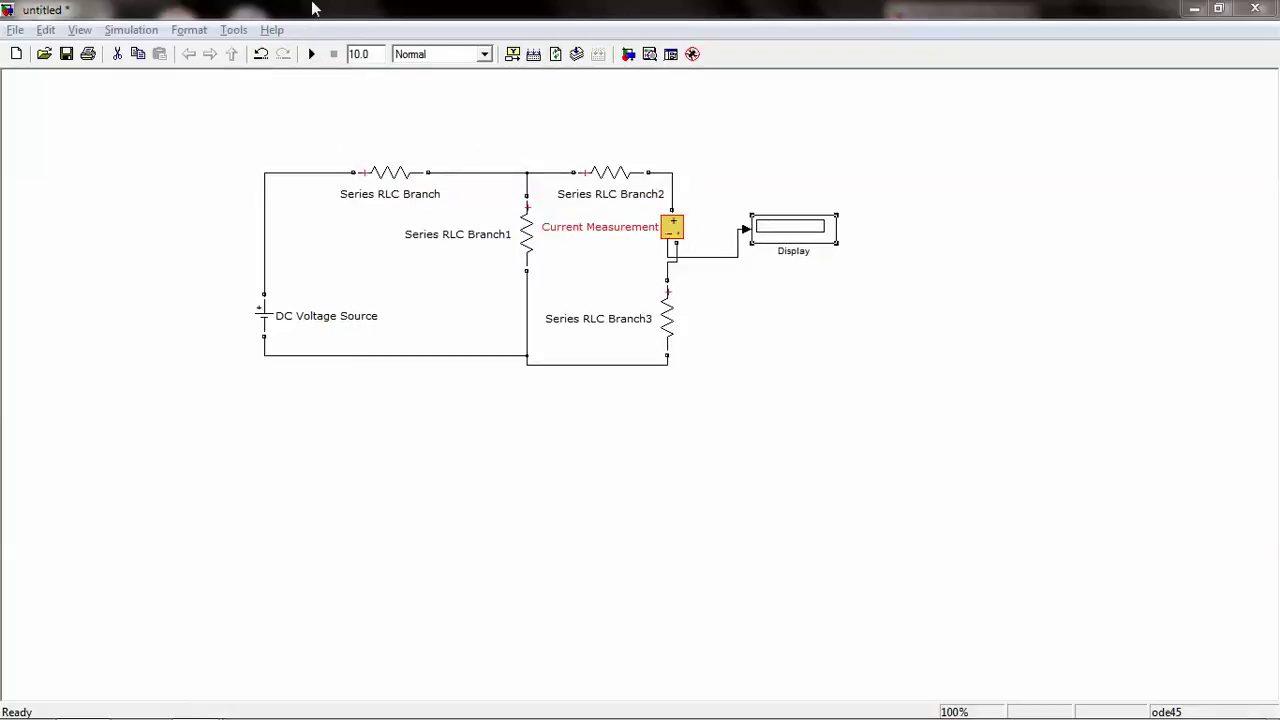
{"action": "left_click", "coordinate": [368, 104]}
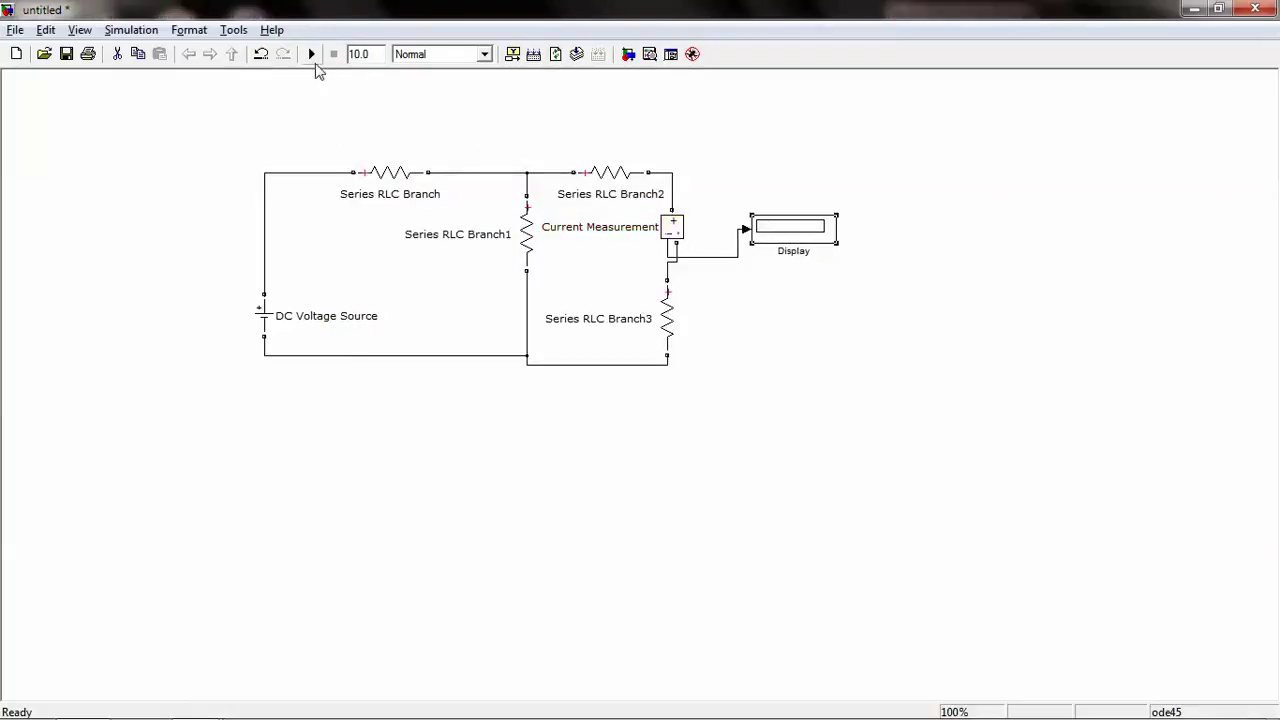
Place a powergui block from SimPowerSystems above the Display block
{"action": "left_click", "coordinate": [628, 54]}
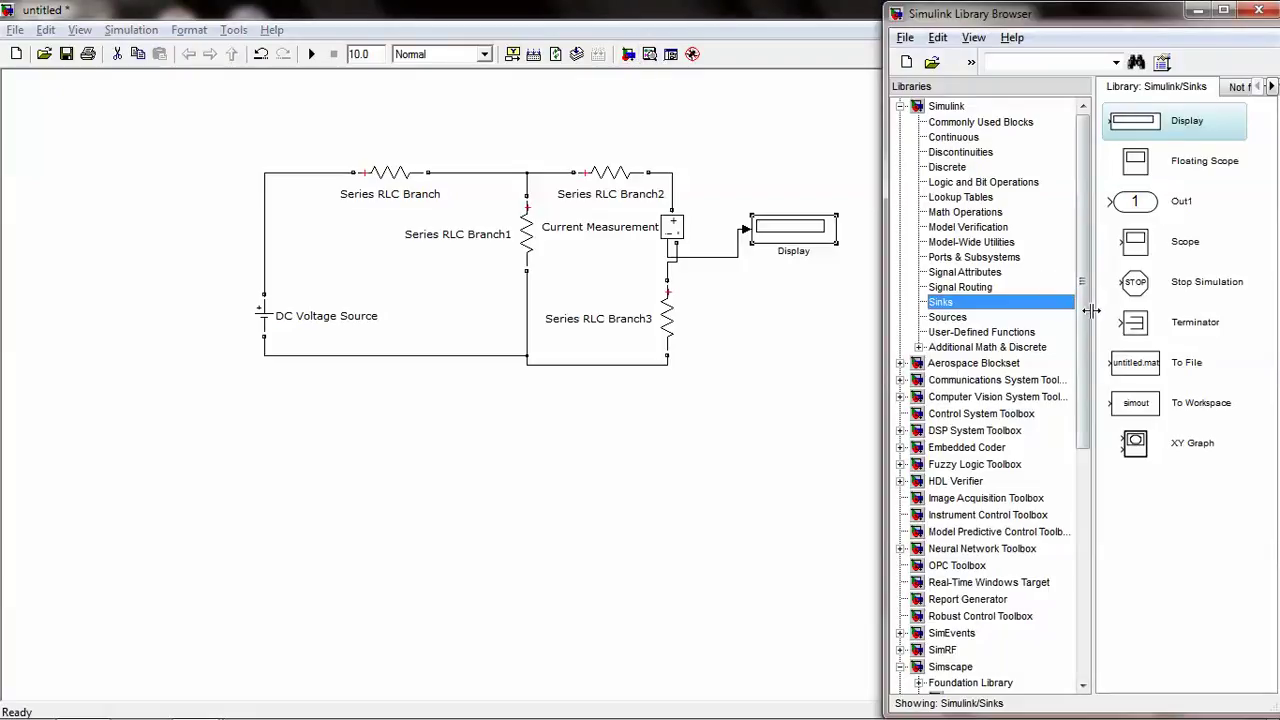
{"action": "scroll", "coordinate": [1000, 300], "scroll_direction": "down", "scroll_amount": 8}
{"action": "left_click", "coordinate": [920, 372]}
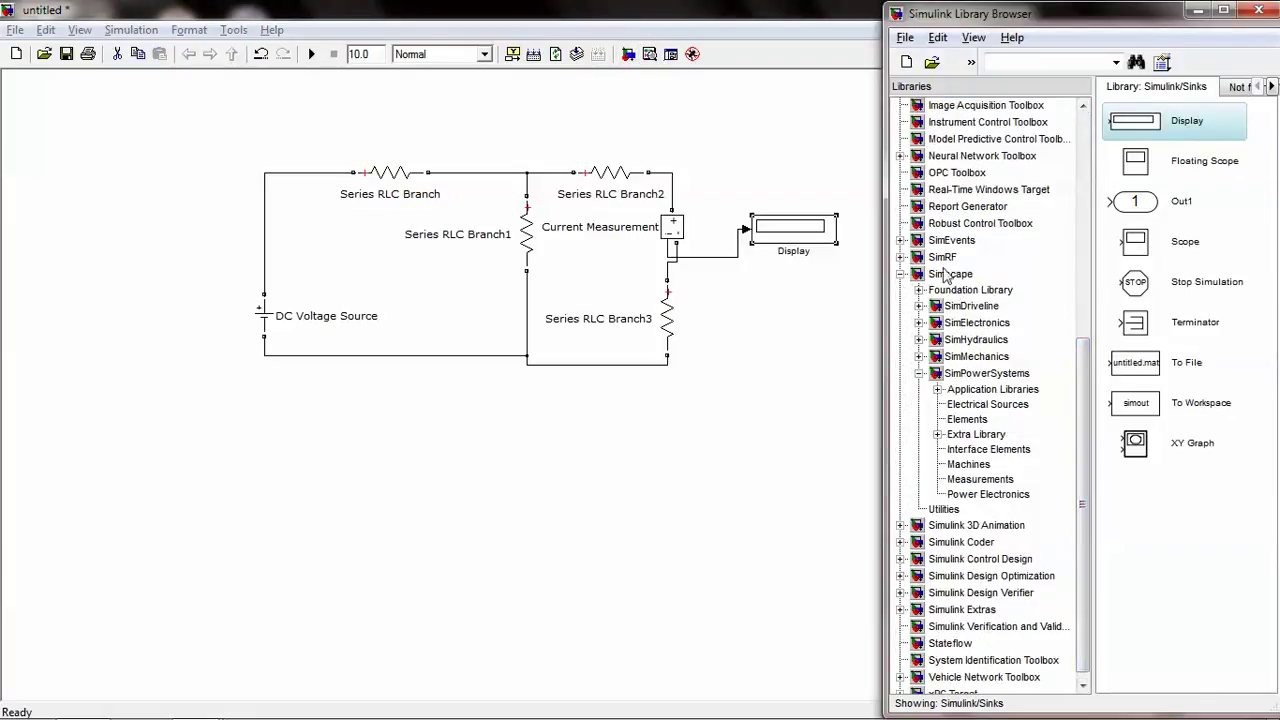
{"action": "left_click", "coordinate": [975, 376]}
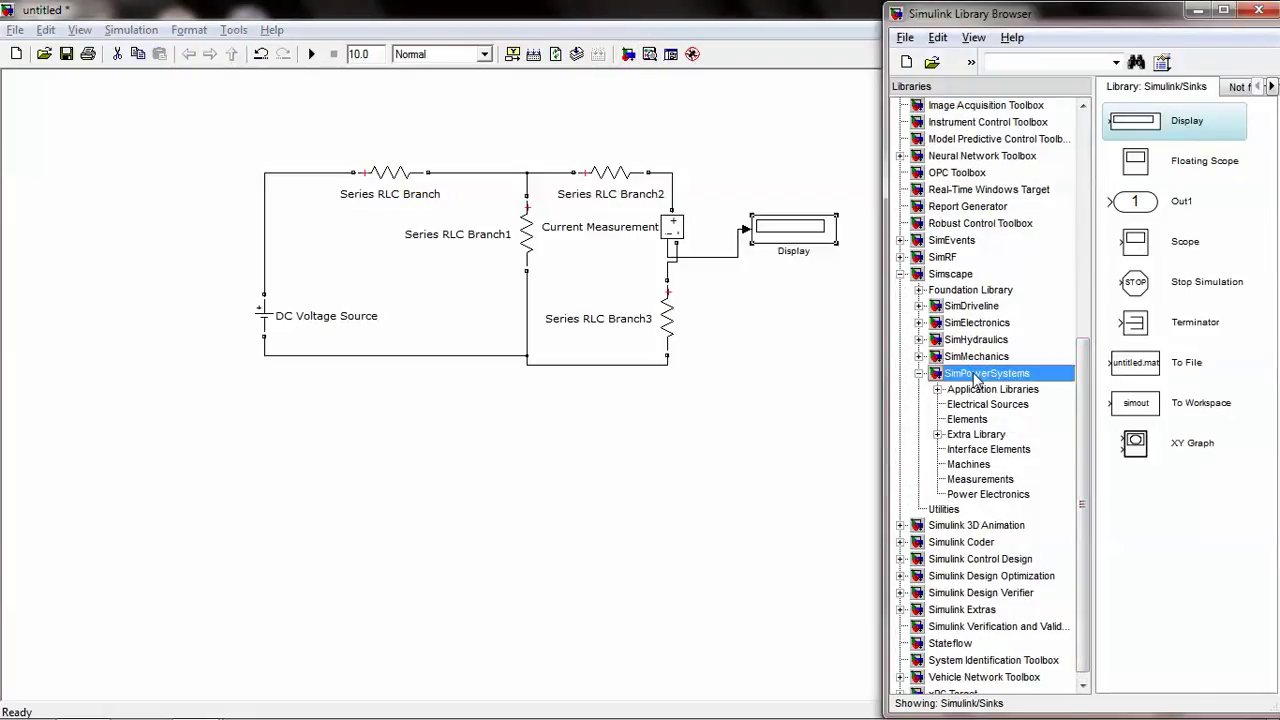
{"action": "left_click_drag", "start_coordinate": [1018, 403], "coordinate": [731, 150]}
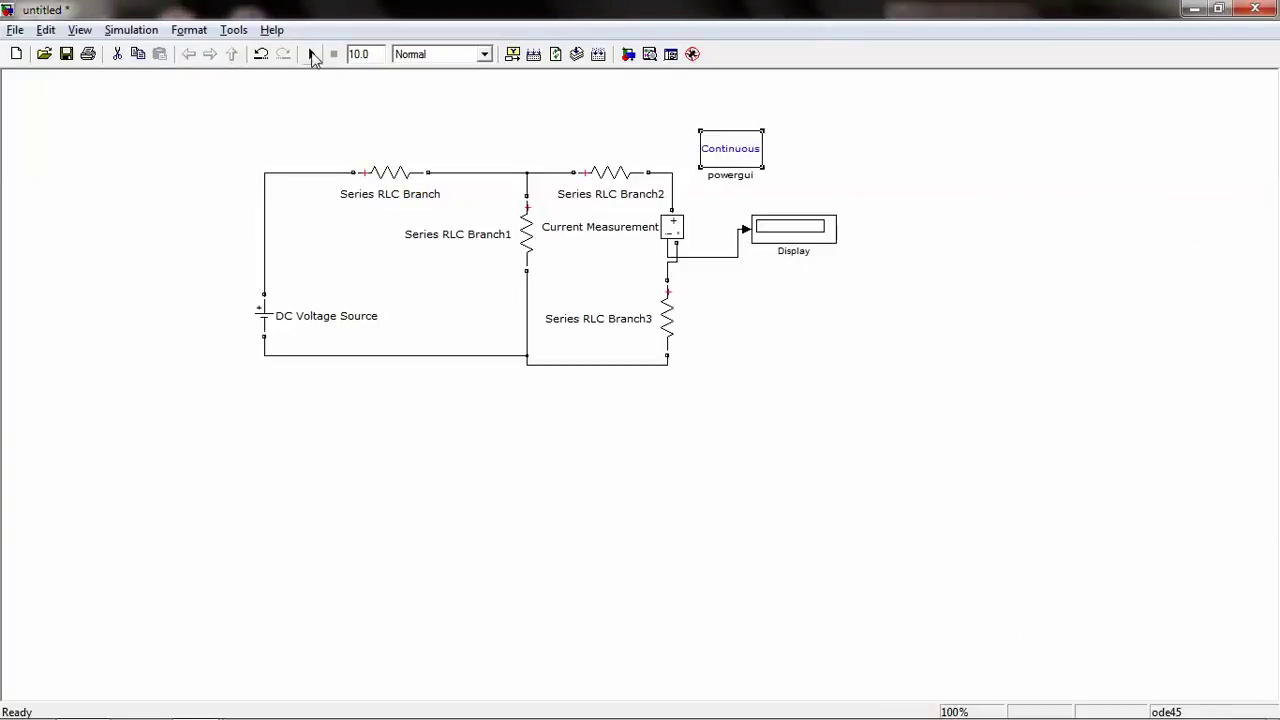
Run the simulation so the Display reads 0.8333, and shift the Display block slightly lower
{"action": "key", "text": "ctrl+t"}
{"action": "left_click_drag", "start_coordinate": [793, 238], "coordinate": [793, 258]}
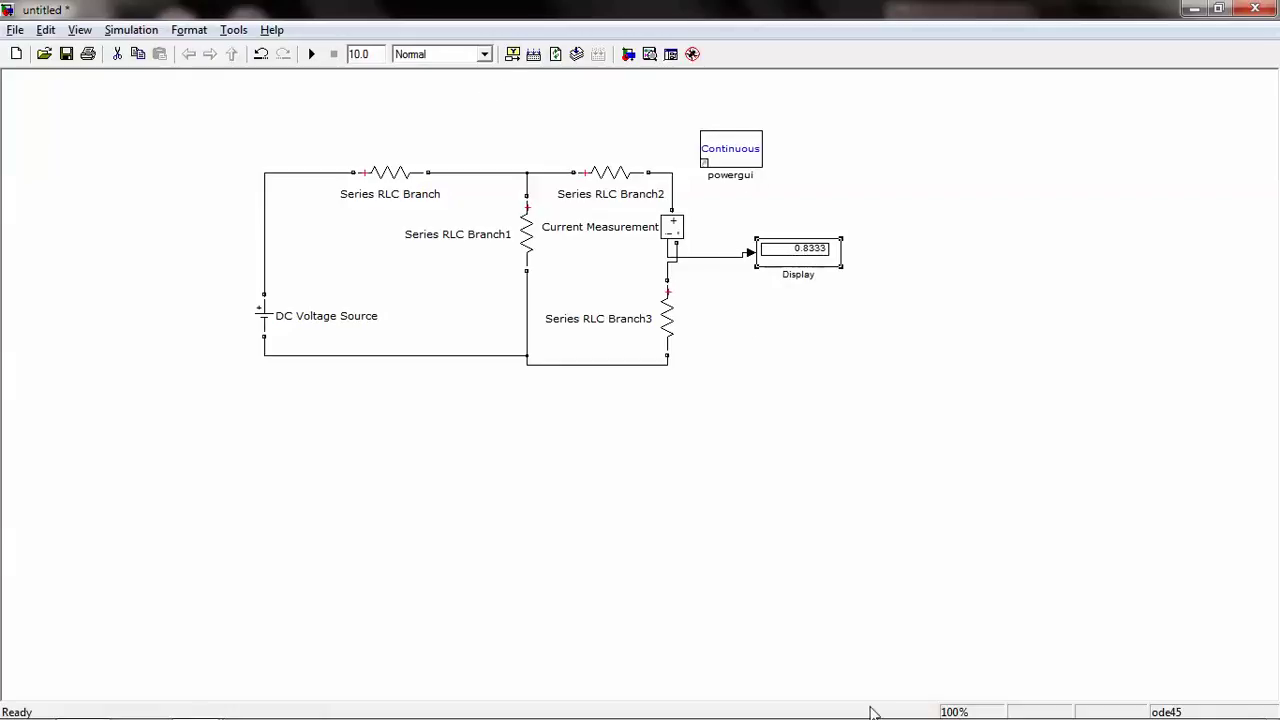
{"action": "mouse_move", "coordinate": [876, 716]}
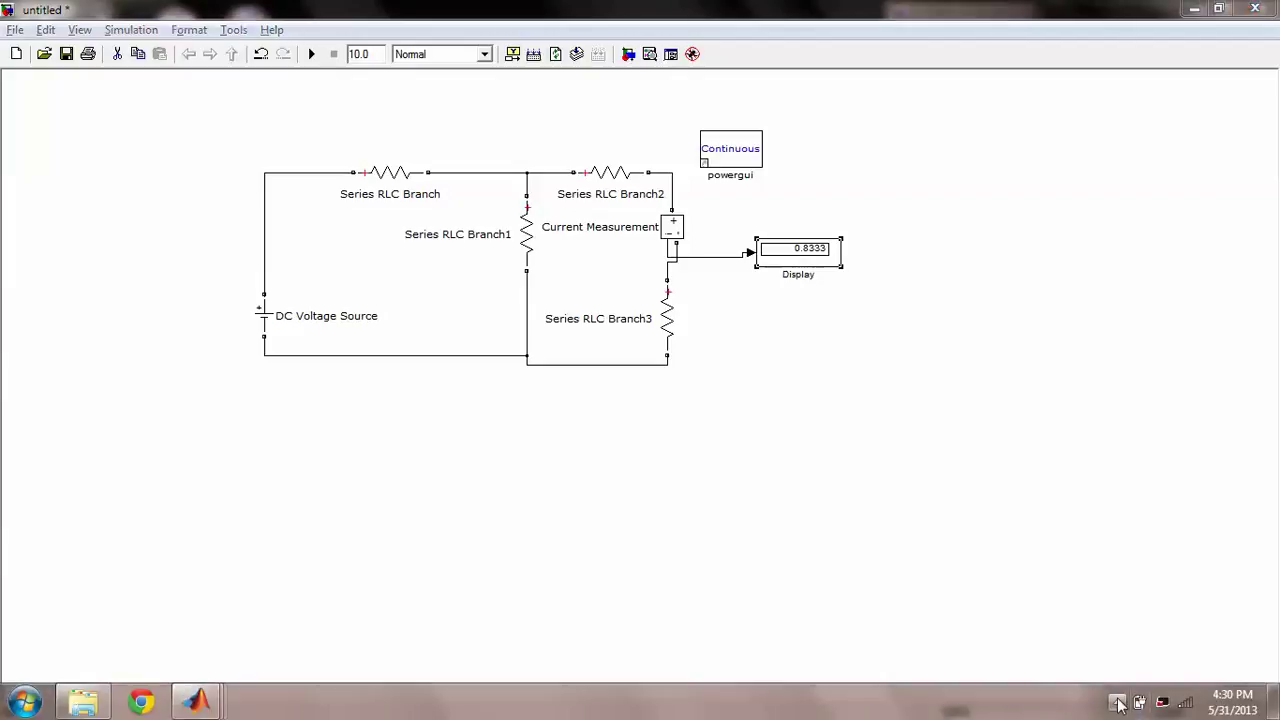